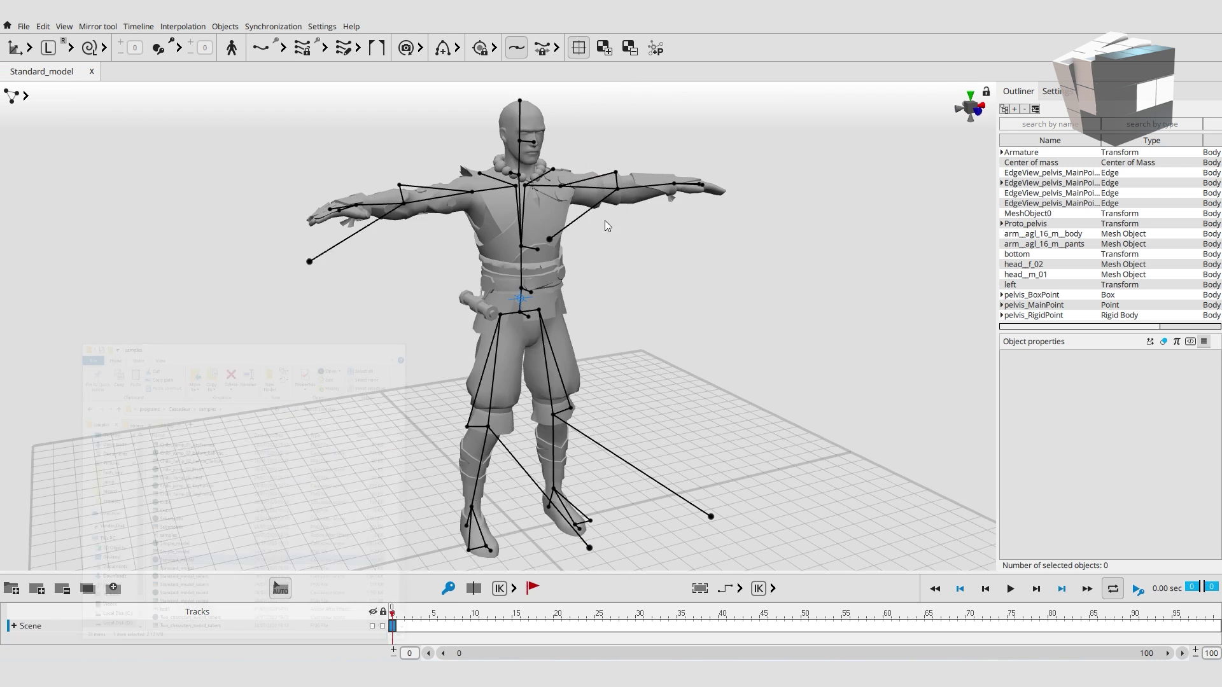
Load the Standard_model sample character in T-pose with its rig points visible
drag(308, 141, 667, 489)
Save the Cascadeur scene as '1' in the D:\Animation\jump folder
click(292, 191)
click(24, 27)
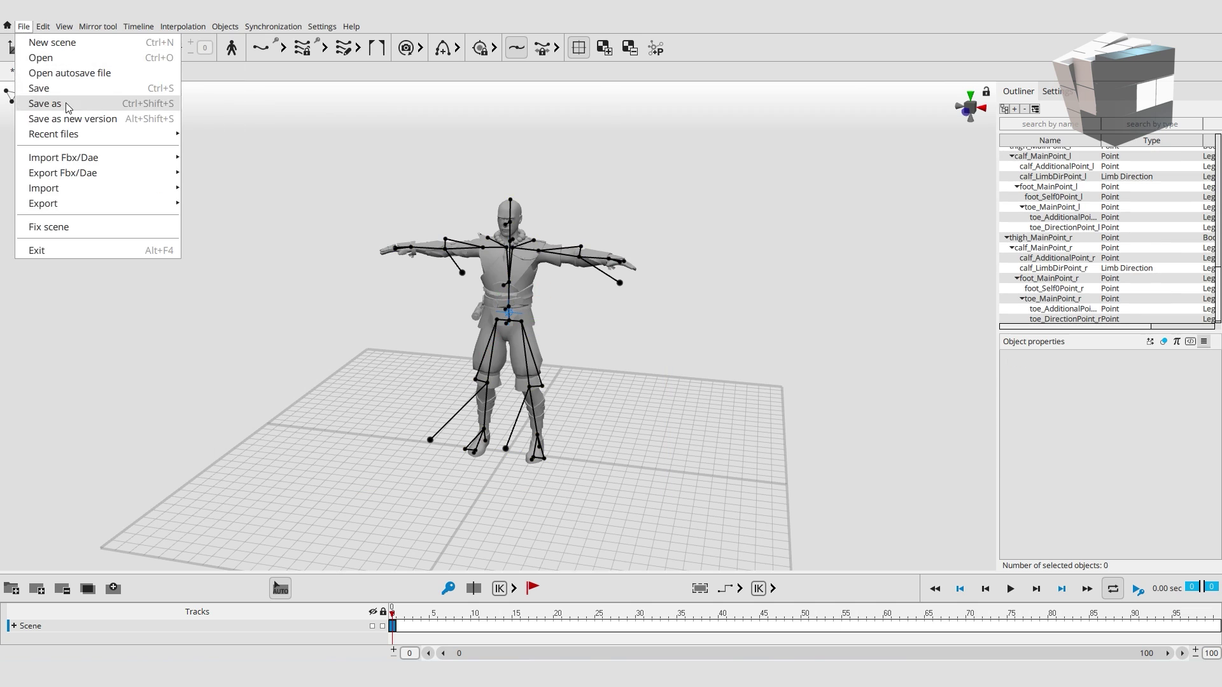
click(68, 103)
click(162, 52)
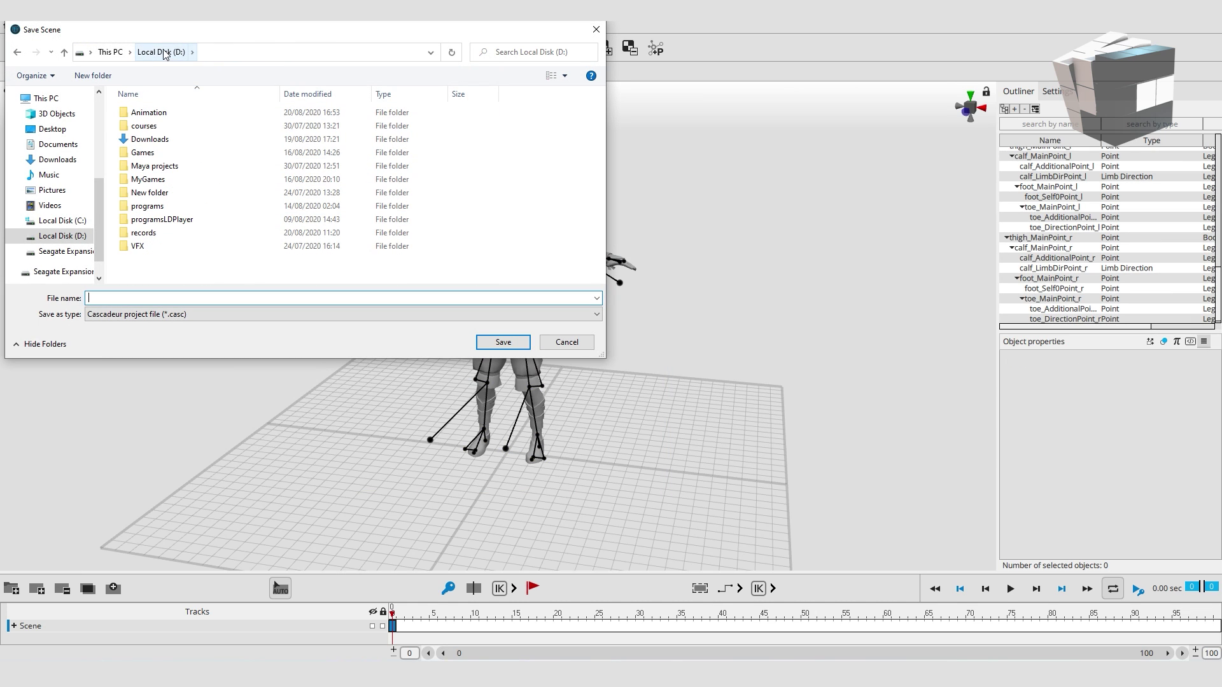
double_click(194, 115)
double_click(176, 162)
click(502, 342)
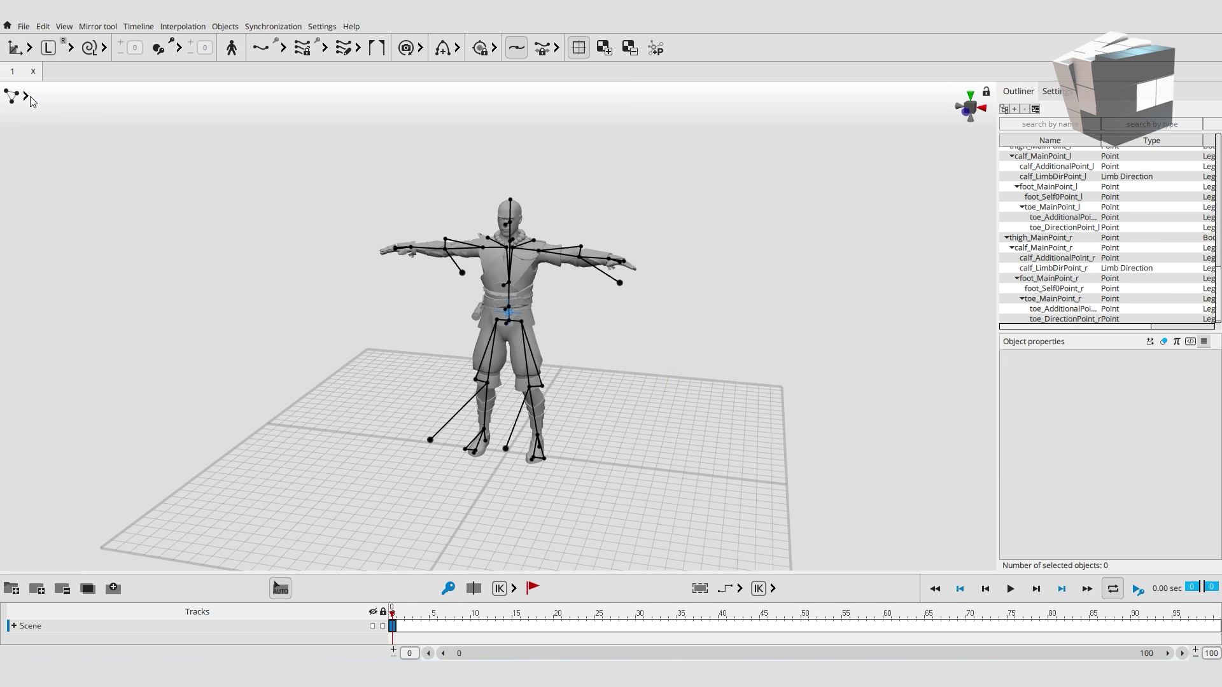
Export the whole scene as FBX into the same jump folder
click(24, 26)
click(238, 189)
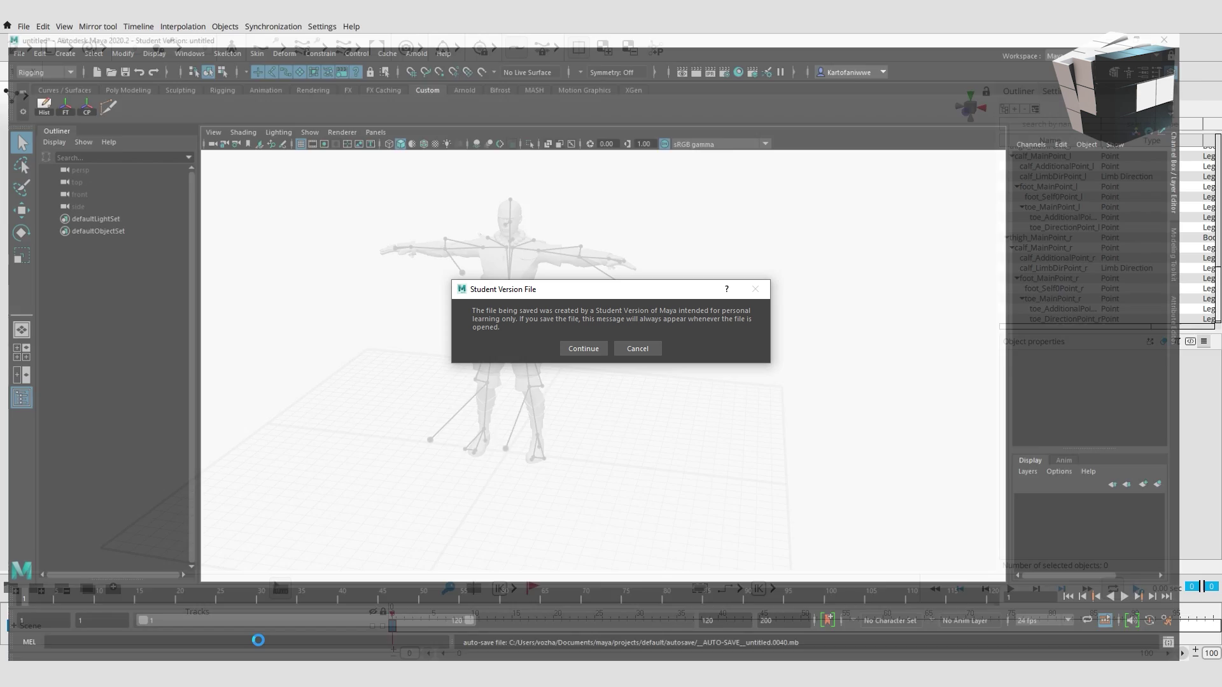
click(580, 351)
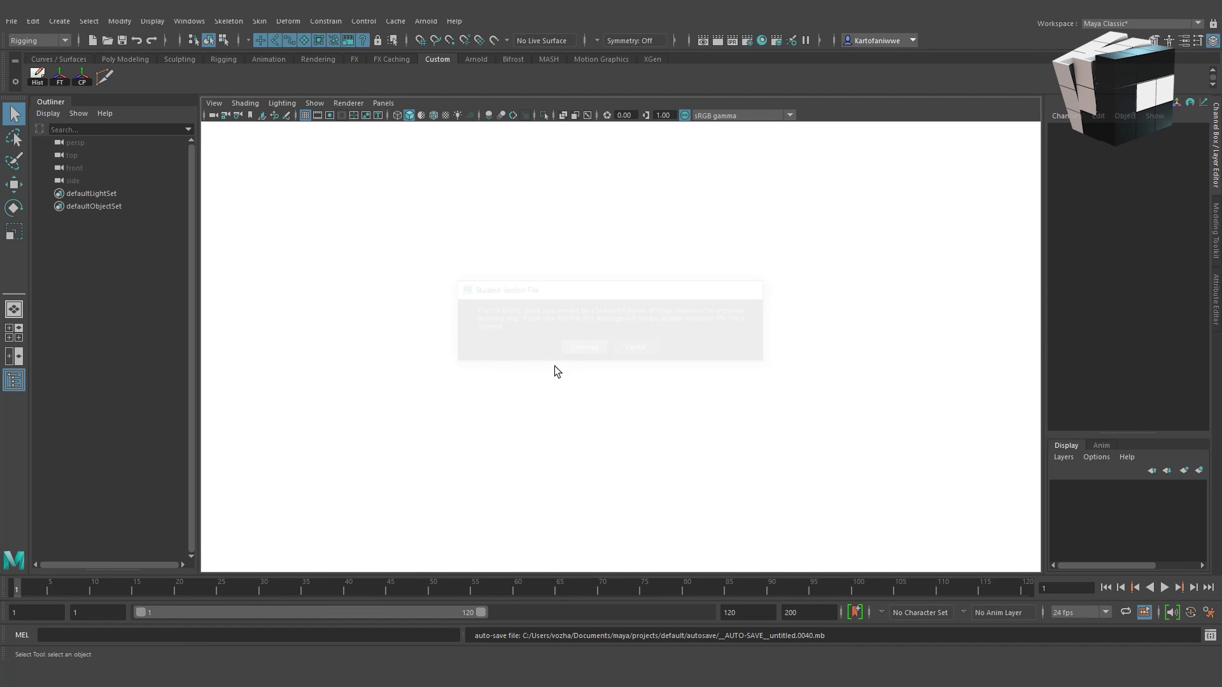
alt+right_drag(473, 327, 534, 409)
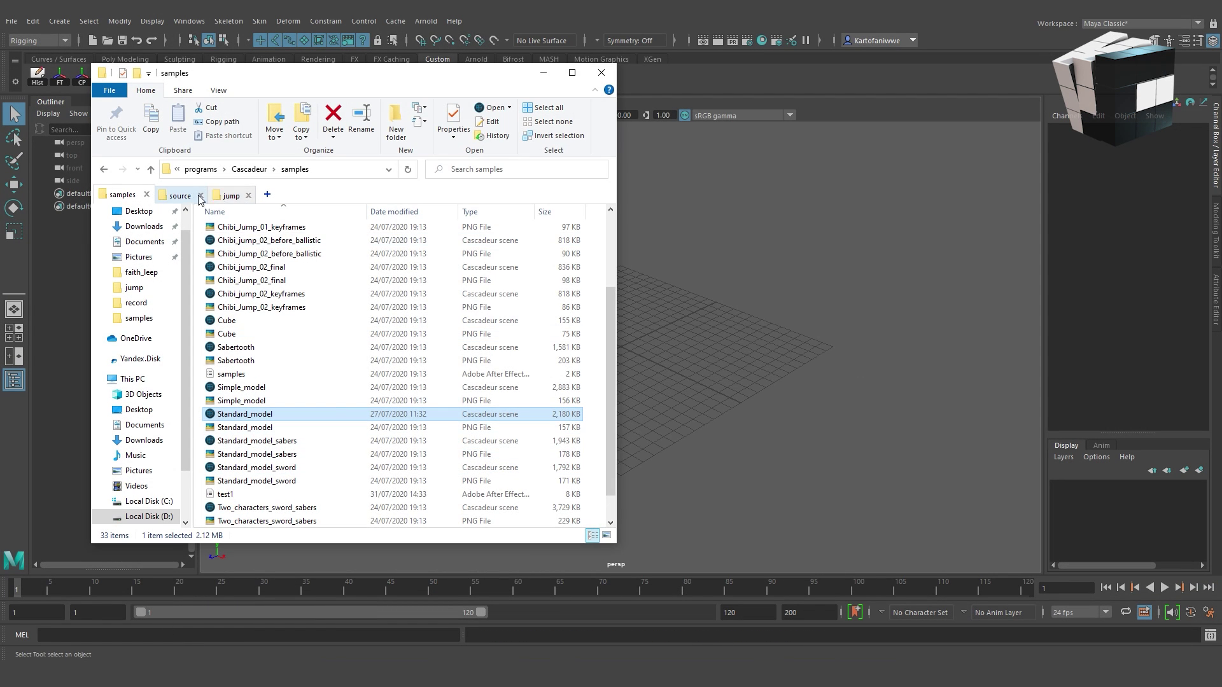
Import 1.fbx into Maya and delete everything except the Armature skeleton
click(231, 194)
click(220, 246)
drag(220, 246, 728, 338)
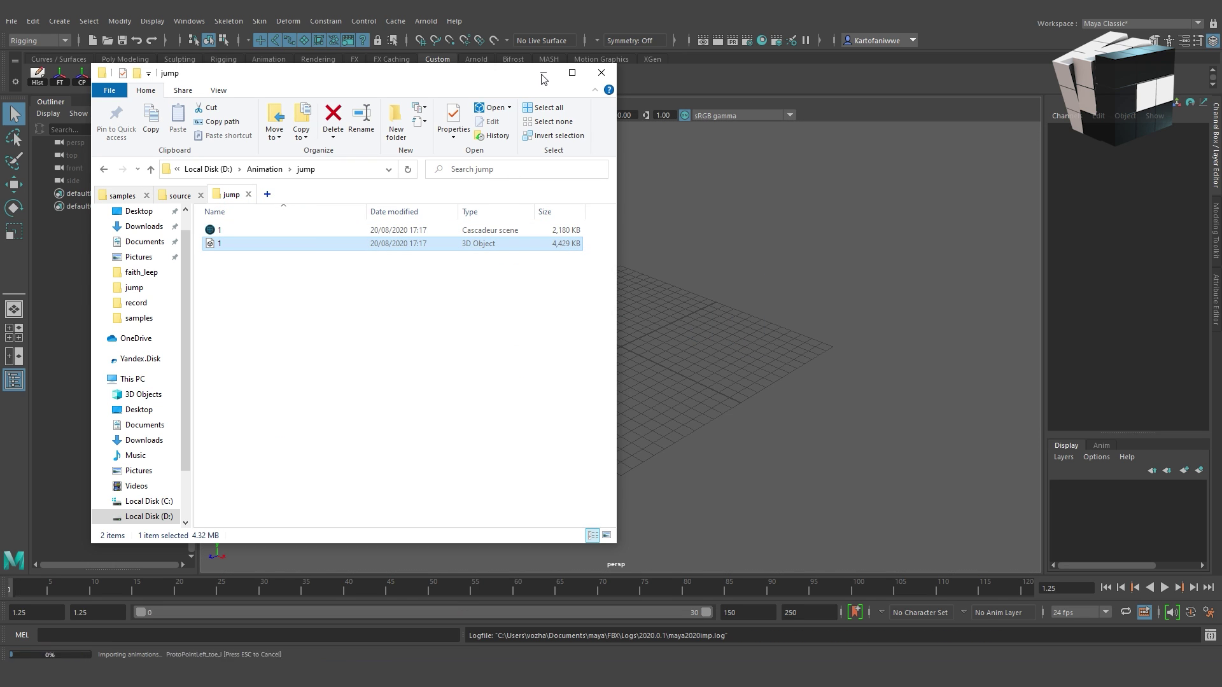
click(543, 78)
scroll(662, 223, down, 10)
mouse_move(474, 254)
alt+right_down()
mouse_move(715, 327)
mouse_move(646, 354)
alt+right_up()
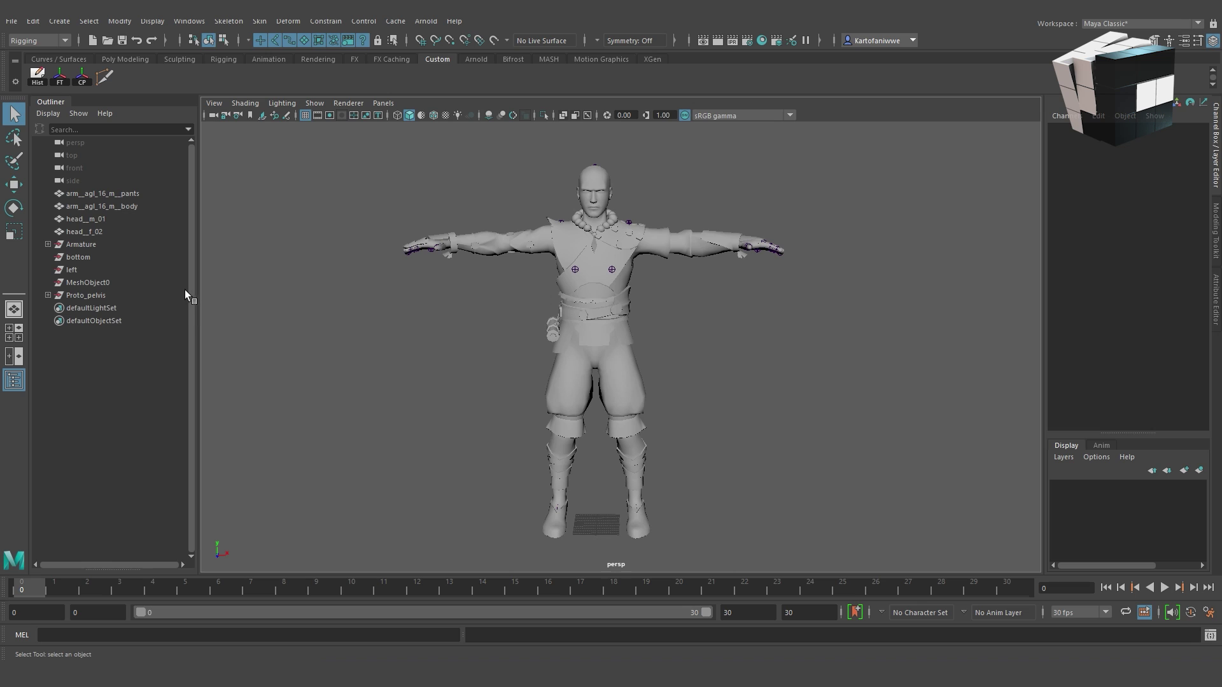
mouse_move(107, 300)
mouse_down()
mouse_move(93, 257)
mouse_move(107, 193)
mouse_up()
key(Delete)
key(Delete)
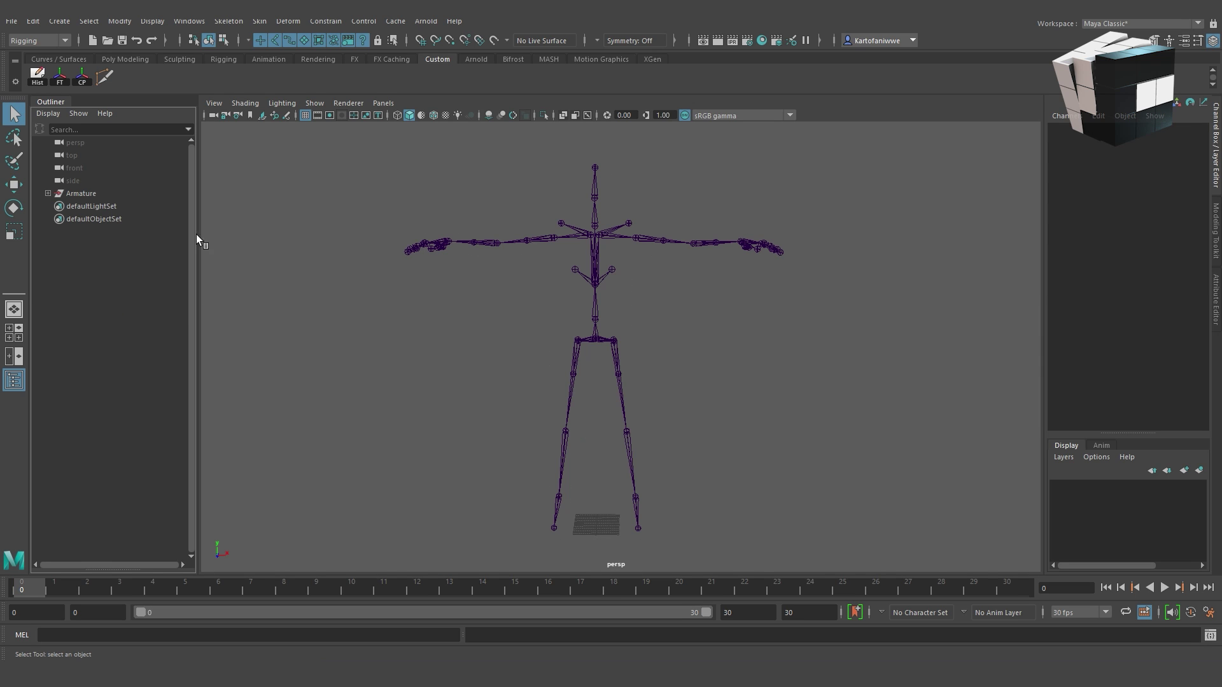
Import the assassin OBJ model from the source folder and select its wrist blade
key(alt+Tab)
click(180, 194)
mouse_move(304, 249)
mouse_down()
mouse_move(820, 365)
mouse_move(659, 359)
mouse_move(763, 415)
mouse_move(750, 273)
mouse_move(681, 386)
mouse_up()
click(820, 365)
scroll(763, 415, up, 5)
scroll(763, 415, up, 3)
click(638, 263)
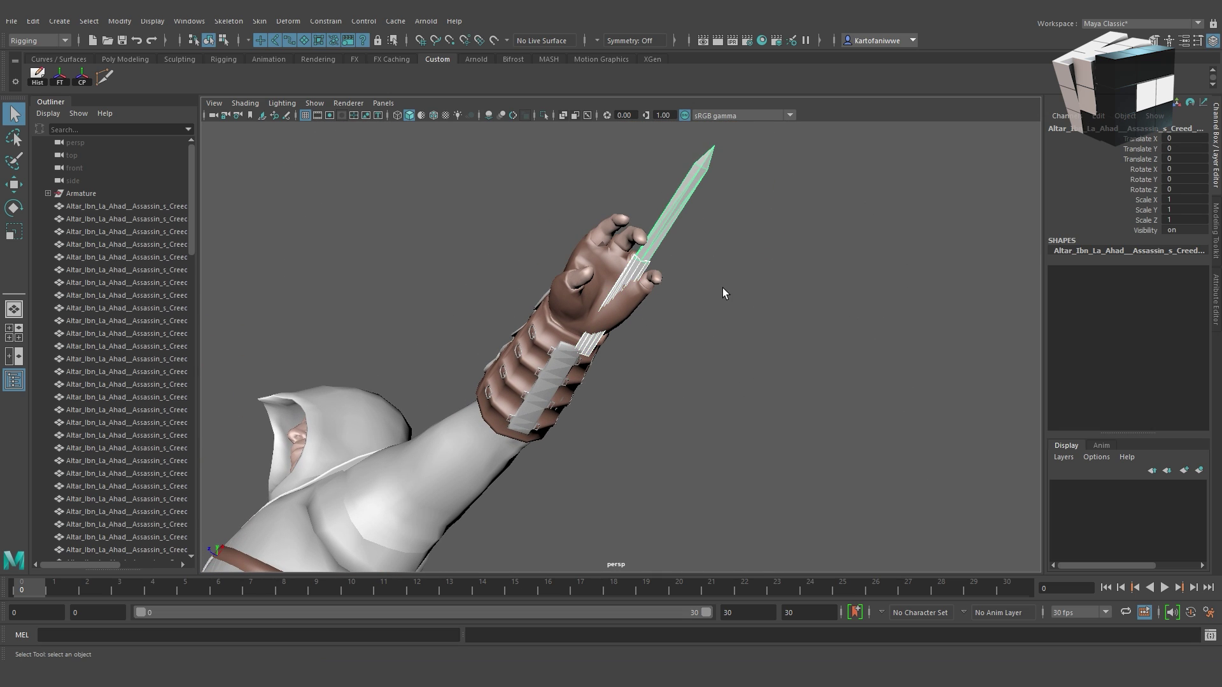
Delete the wrist blade and combine all the assassin's parts into one mesh
key(Delete)
mouse_move(761, 265)
alt+mouse_down()
mouse_move(452, 248)
mouse_move(458, 387)
mouse_move(365, 352)
mouse_move(703, 317)
alt+mouse_up()
alt+middle_drag(703, 316, 721, 265)
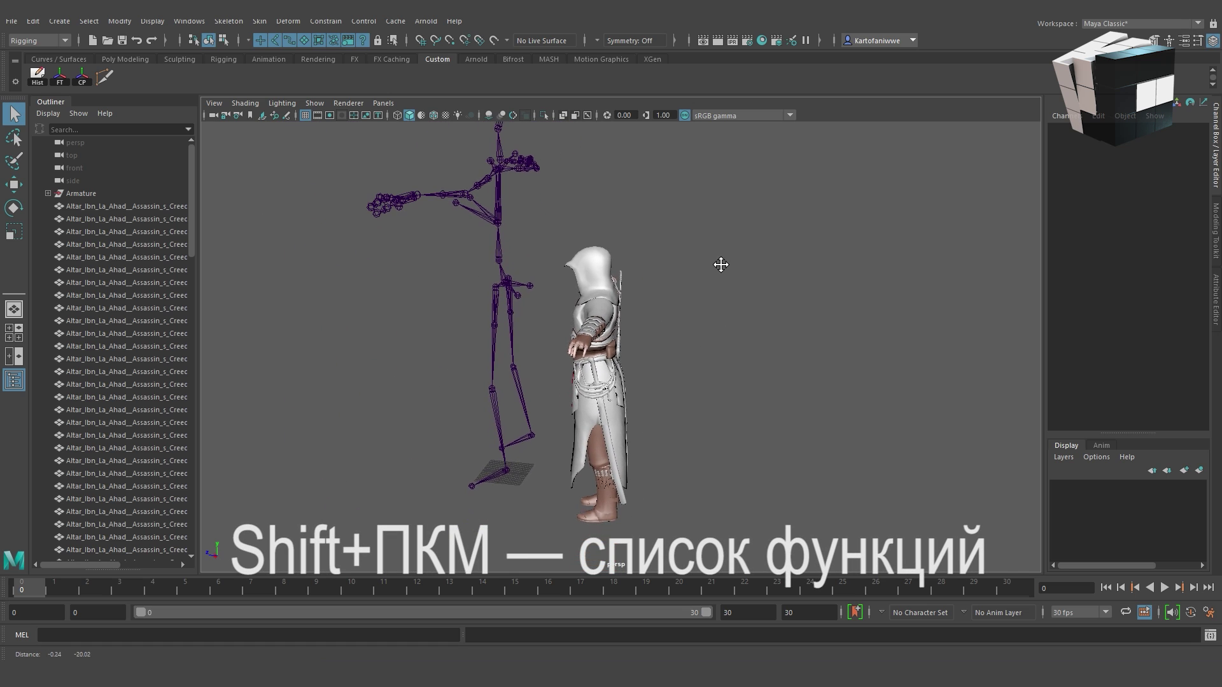
mouse_move(746, 211)
mouse_down()
mouse_move(558, 537)
mouse_move(587, 503)
mouse_move(551, 391)
mouse_up()
shift+right_drag(530, 336, 536, 421)
shift+right_drag(503, 602, 504, 605)
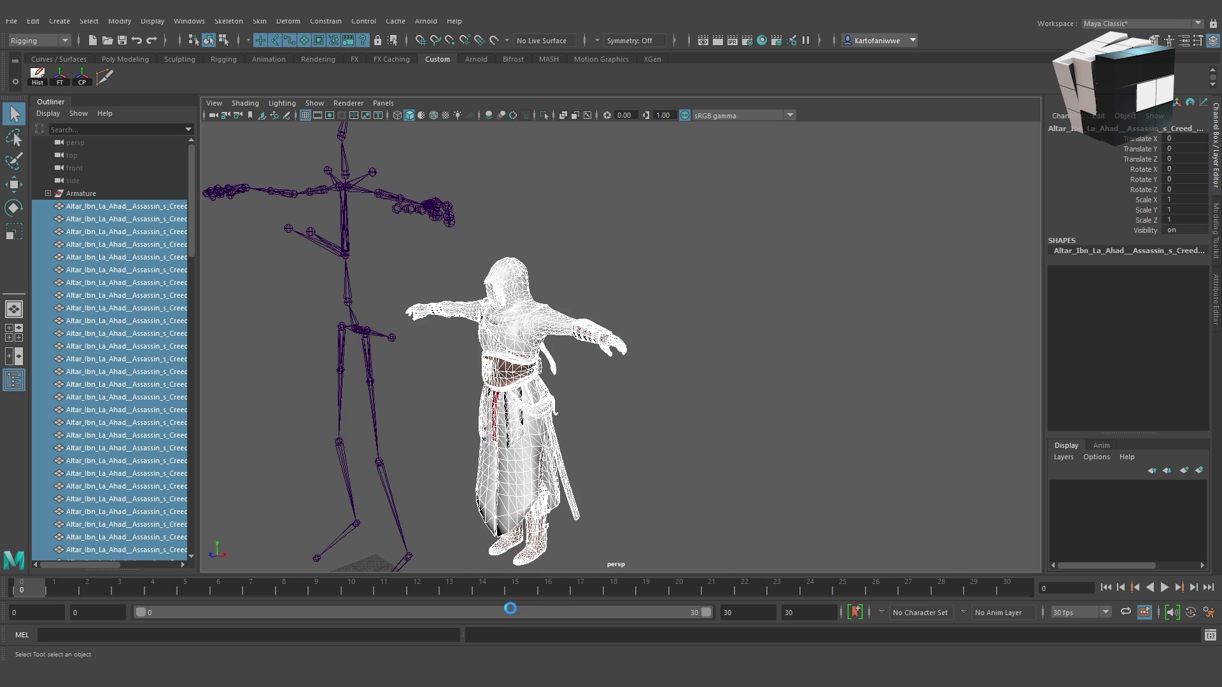
mouse_move(594, 452)
alt+mouse_down()
mouse_move(726, 425)
mouse_move(363, 384)
mouse_move(341, 410)
alt+mouse_up()
Move the combined mesh onto the skeleton and scale it to about 1.508
key(w)
scroll(341, 409, up, 3)
mouse_move(572, 324)
mouse_down()
mouse_move(503, 331)
mouse_move(586, 381)
mouse_move(566, 382)
mouse_up()
key(e)
key(r)
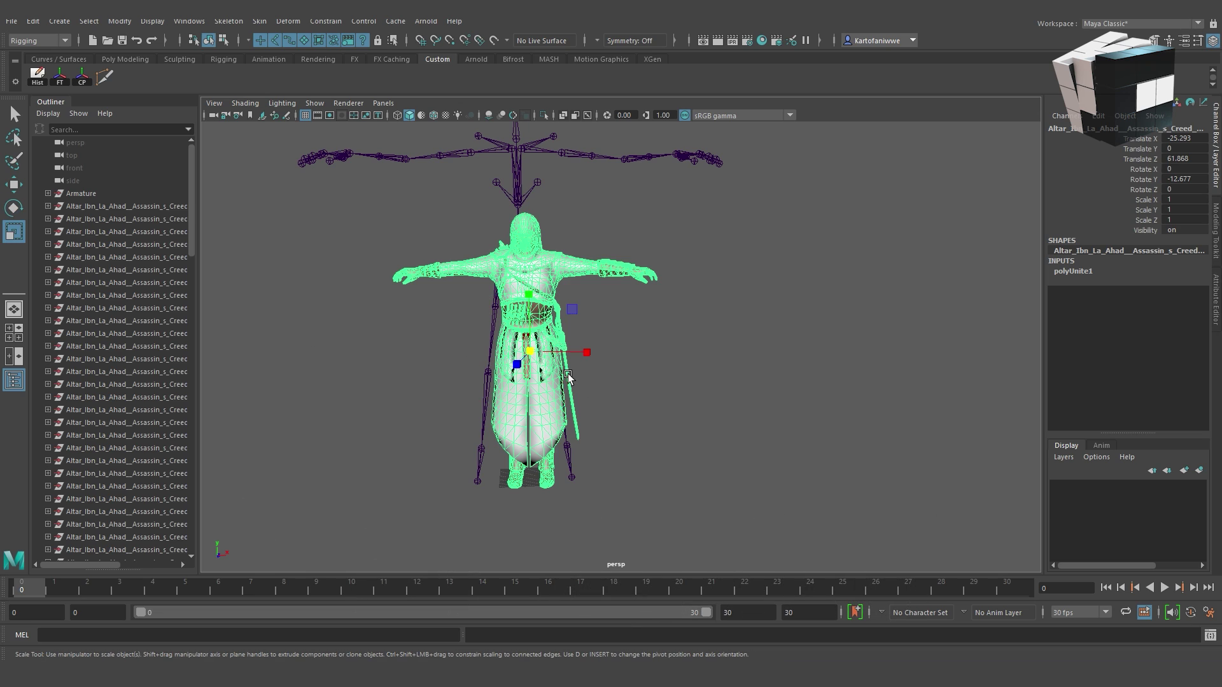
alt+right_drag(568, 376, 437, 363)
alt+drag(436, 363, 562, 364)
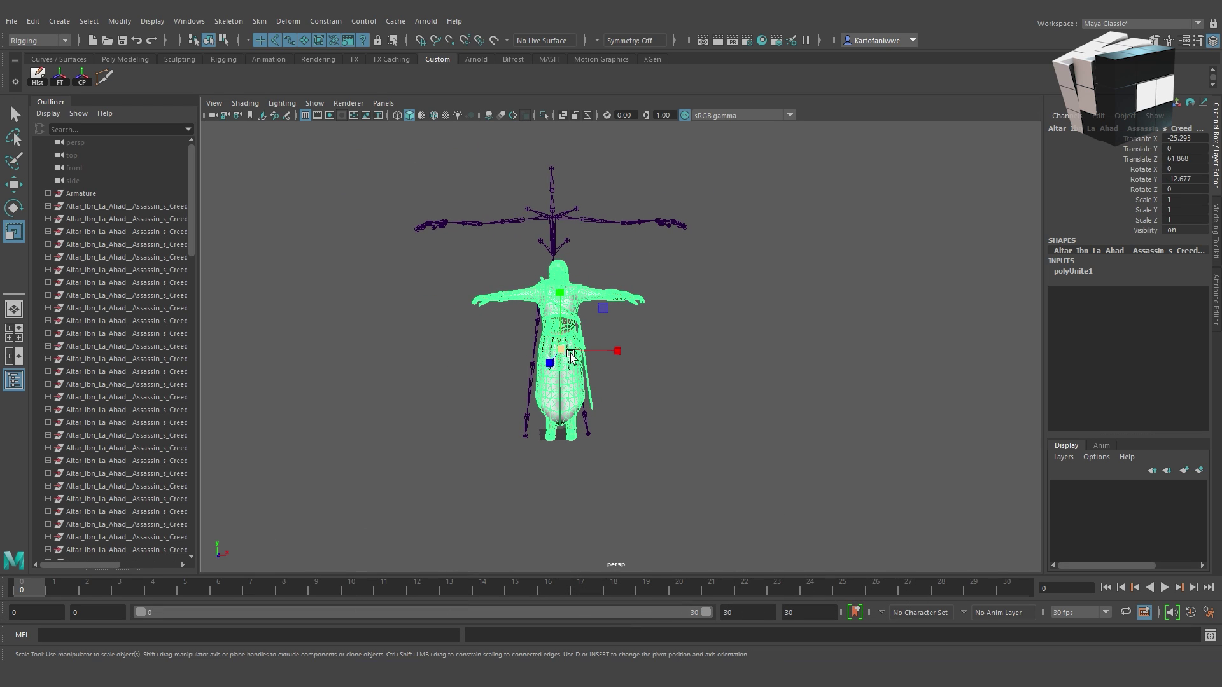
key(d)
drag(569, 441, 680, 439)
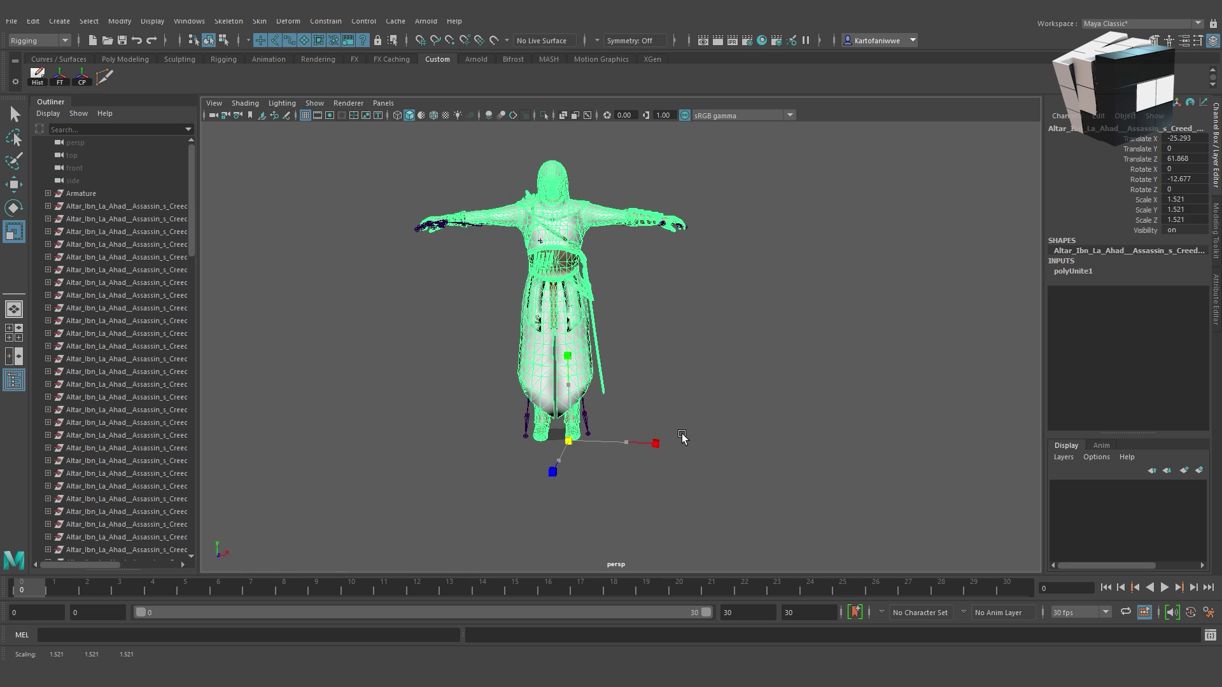
click(682, 315)
Rotate the skeleton's arm joints in wireframe view to match the mesh's arms
mouse_move(410, 265)
alt+mouse_down()
mouse_move(553, 267)
mouse_move(641, 532)
alt+mouse_up()
key(4)
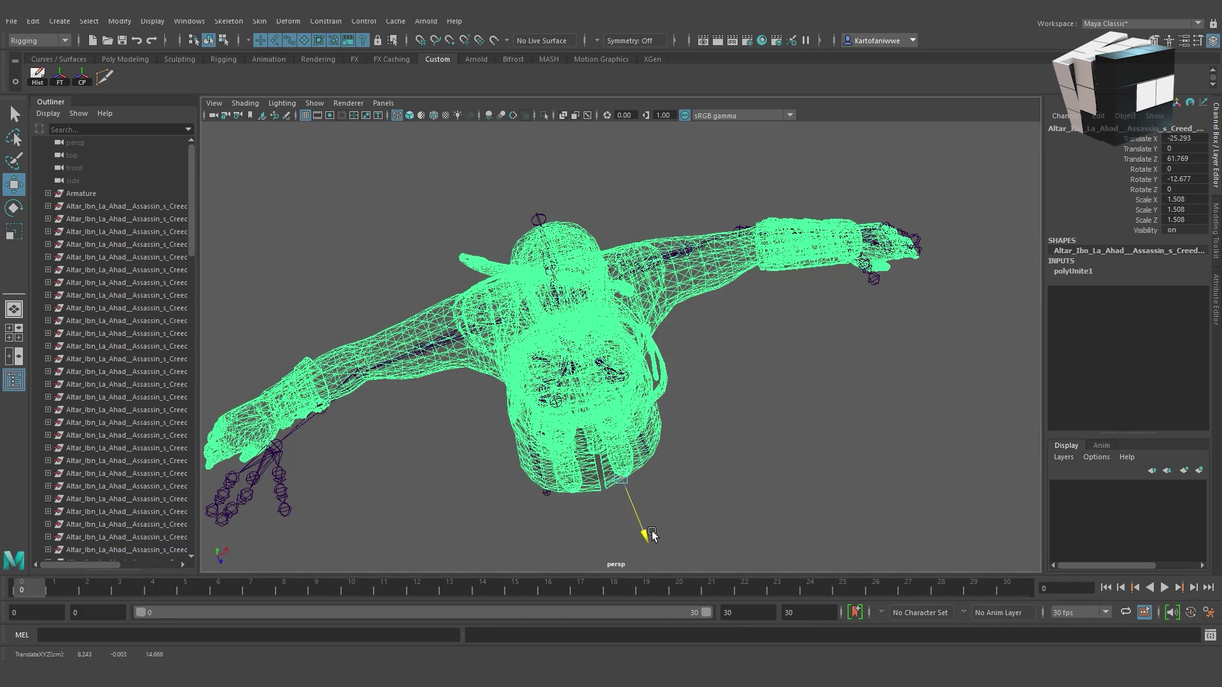
scroll(633, 314, up, 5)
click(632, 314)
key(e)
mouse_move(692, 357)
alt+mouse_down()
mouse_move(342, 289)
mouse_move(409, 273)
mouse_move(630, 311)
mouse_move(573, 268)
alt+mouse_up()
click(409, 272)
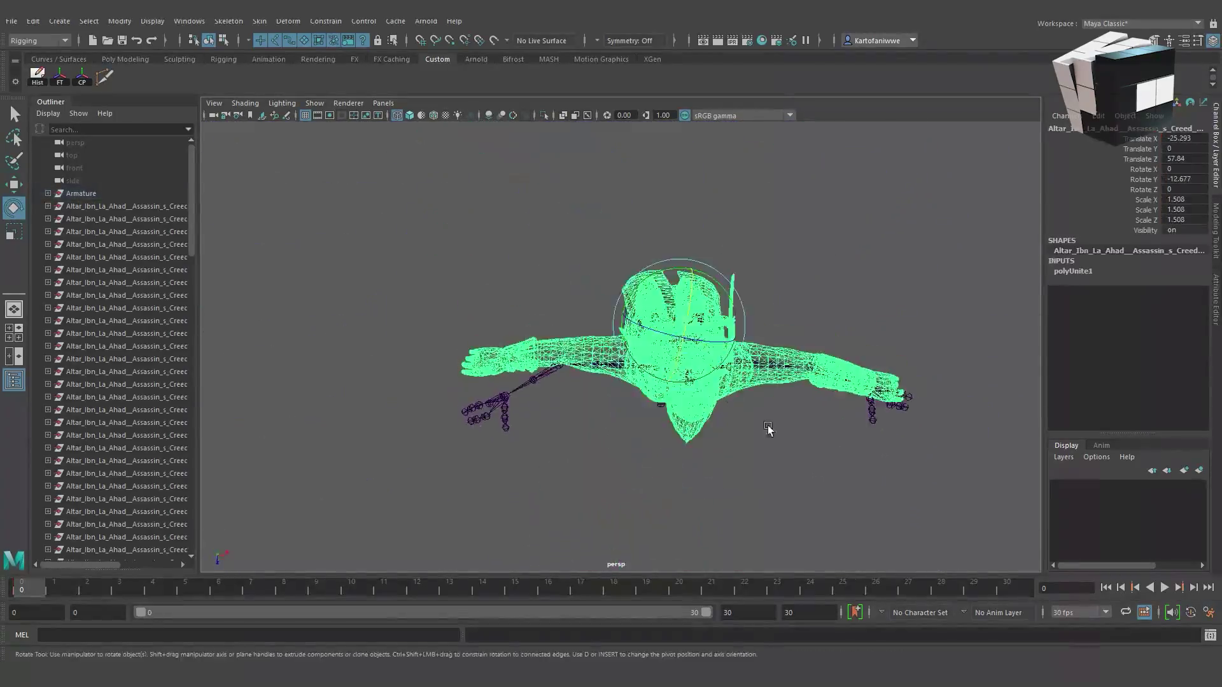
key(5)
key(4)
click(626, 310)
mouse_move(622, 367)
alt+mouse_down()
mouse_move(586, 322)
mouse_move(703, 270)
mouse_move(704, 327)
mouse_move(806, 355)
mouse_move(637, 286)
mouse_move(668, 255)
alt+mouse_up()
Reselect the combined assassin mesh with the full character in view
key(a)
click(592, 382)
click(128, 21)
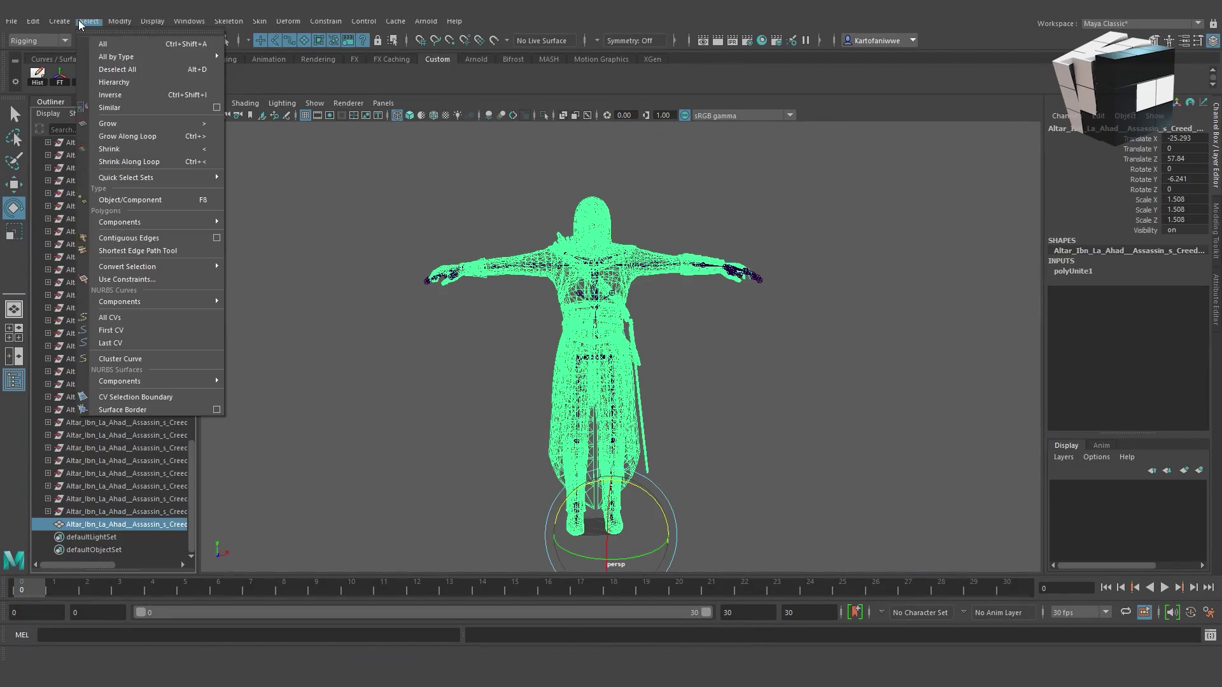
Delete the mesh's history and bind it to the skeleton from the pelvis joint
ctrl+shift+click(227, 89)
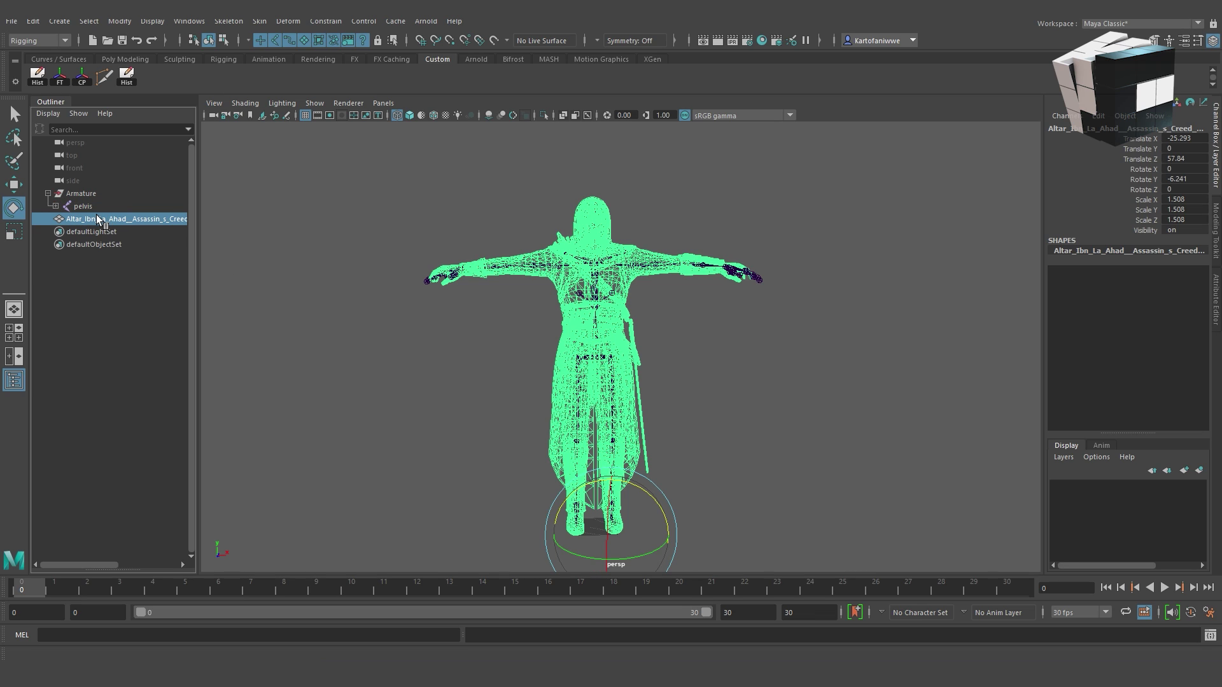
shift+click(82, 206)
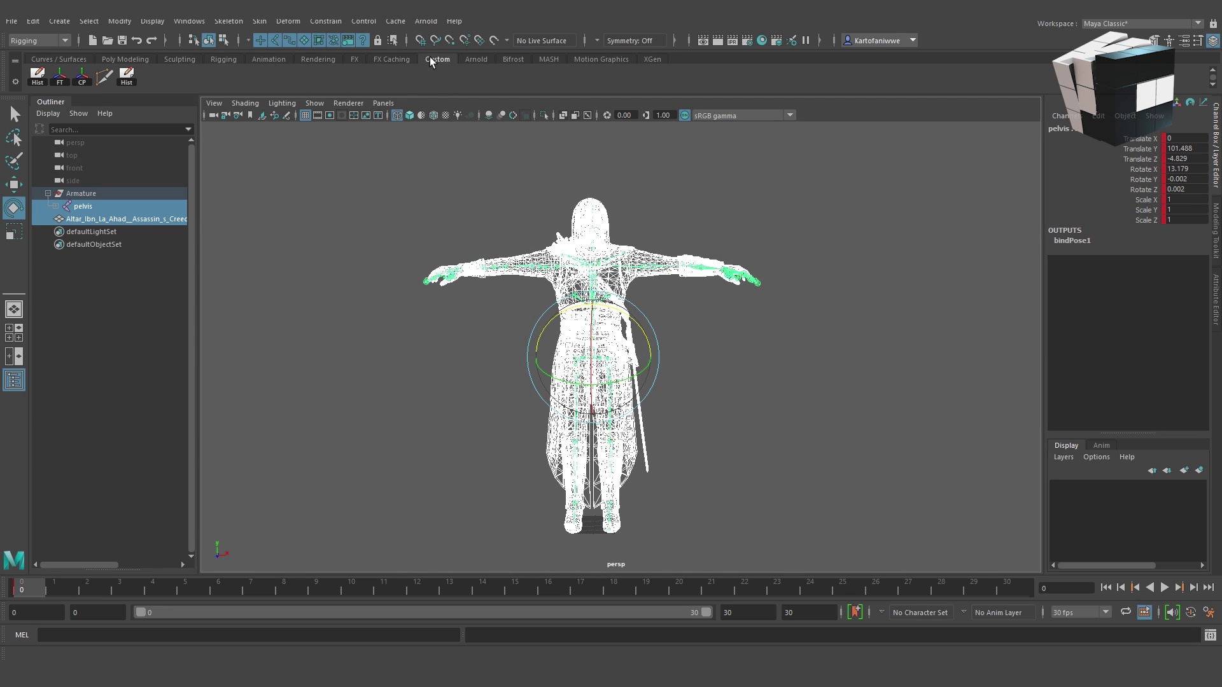
key(5)
click(261, 21)
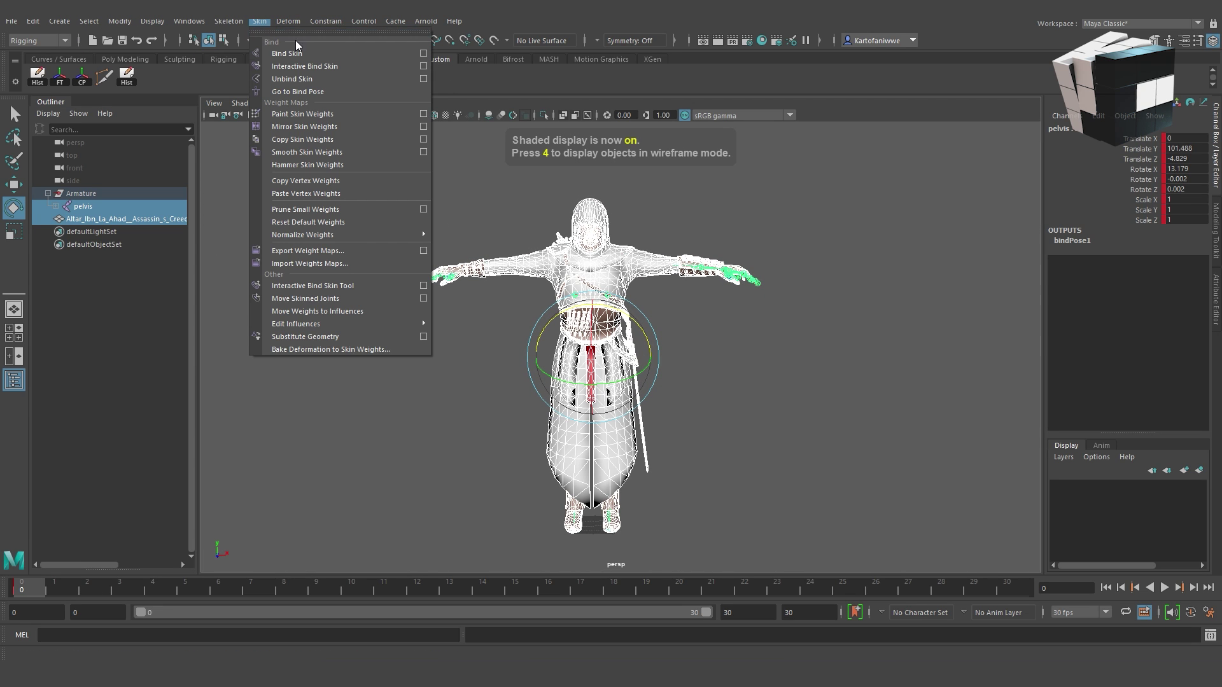
click(423, 52)
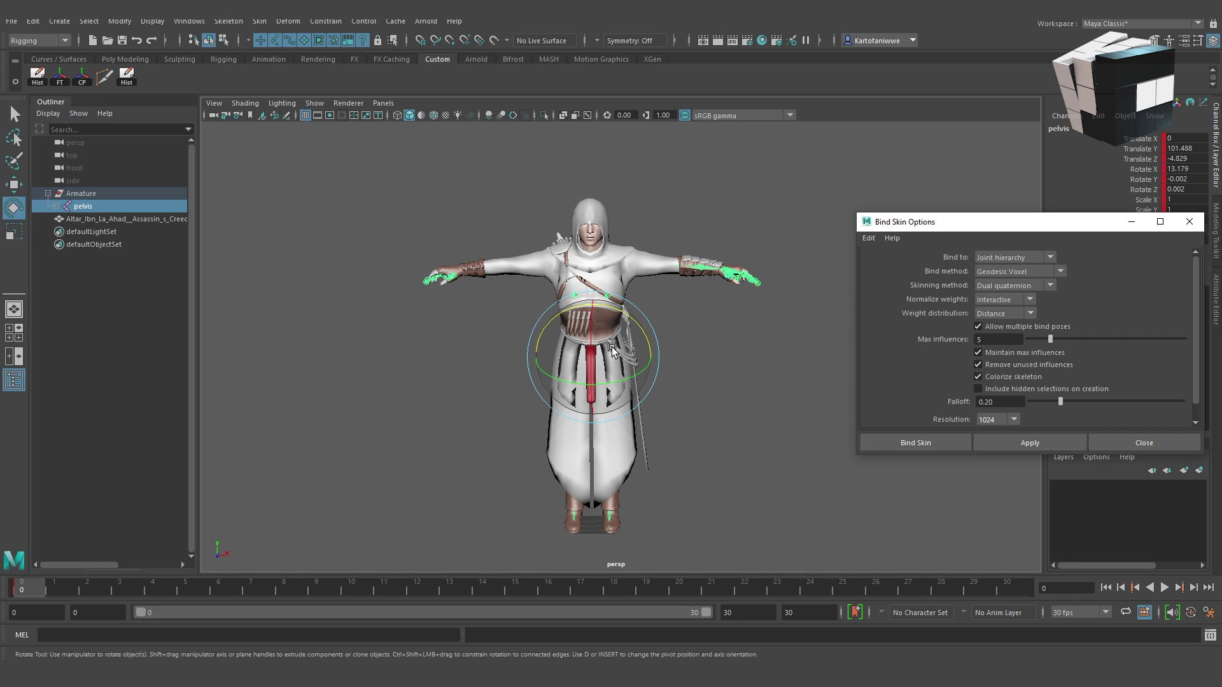
Export the selected assassin mesh as FBX file '2' in the jump folder
click(155, 222)
click(12, 23)
click(99, 185)
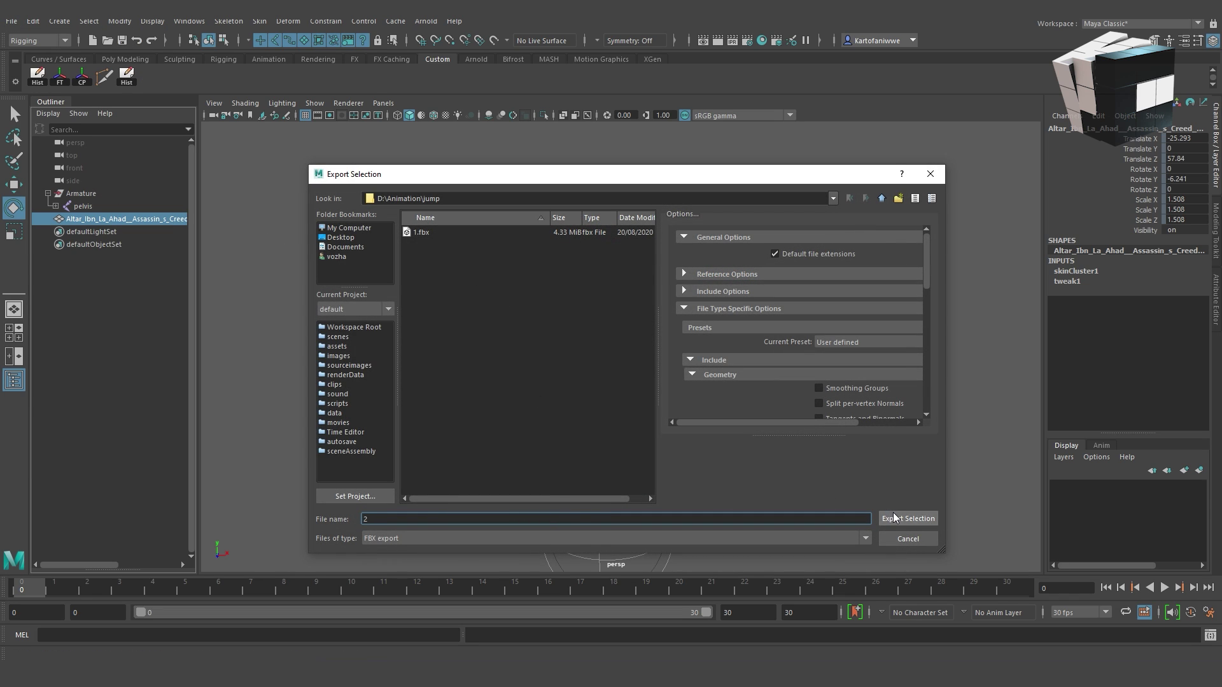
click(893, 517)
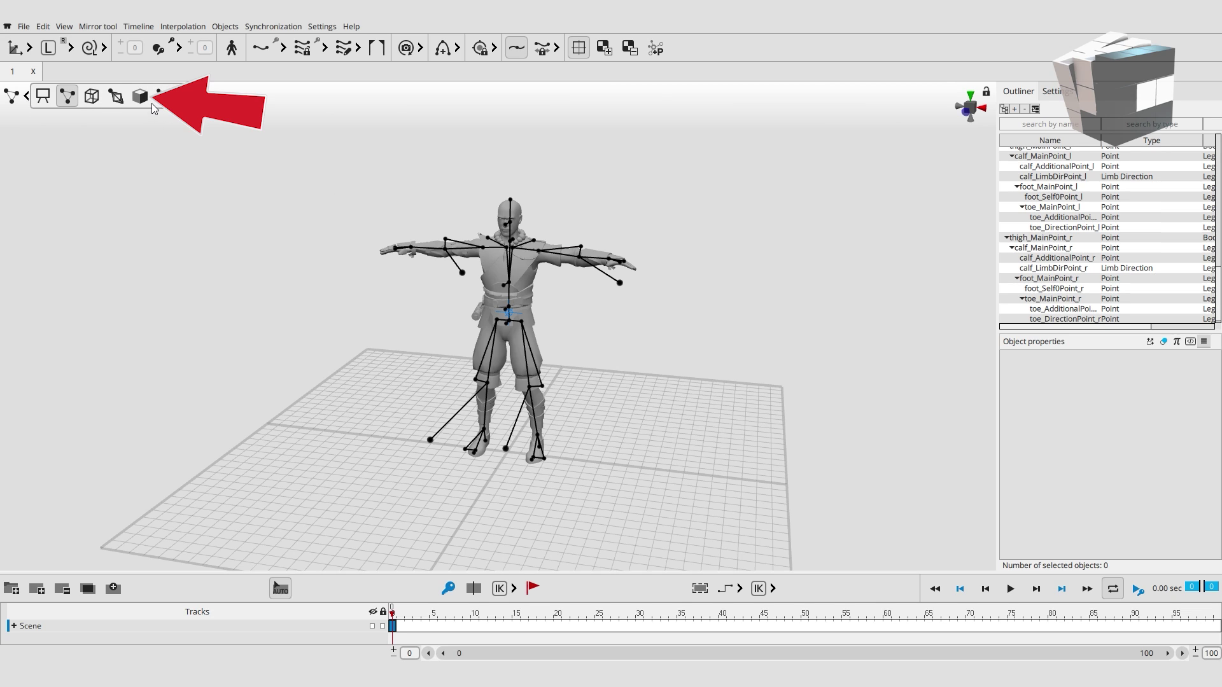
Hide the sample character's mesh through its basic object properties
click(144, 103)
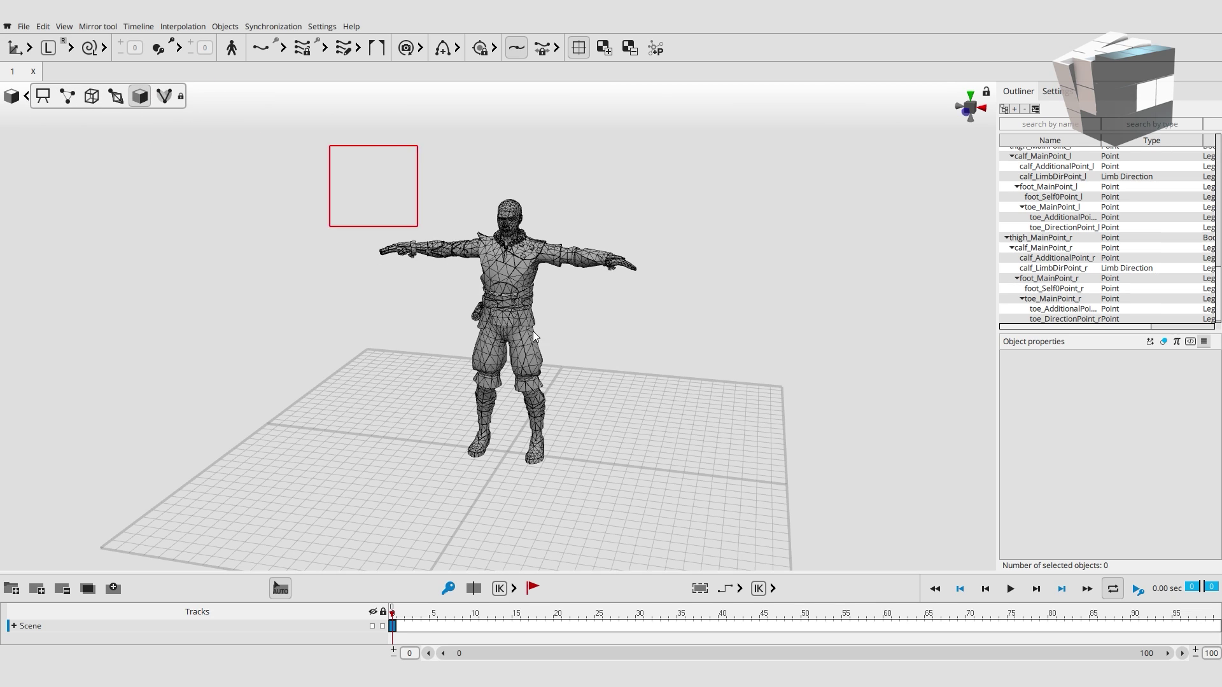
drag(777, 499, 777, 499)
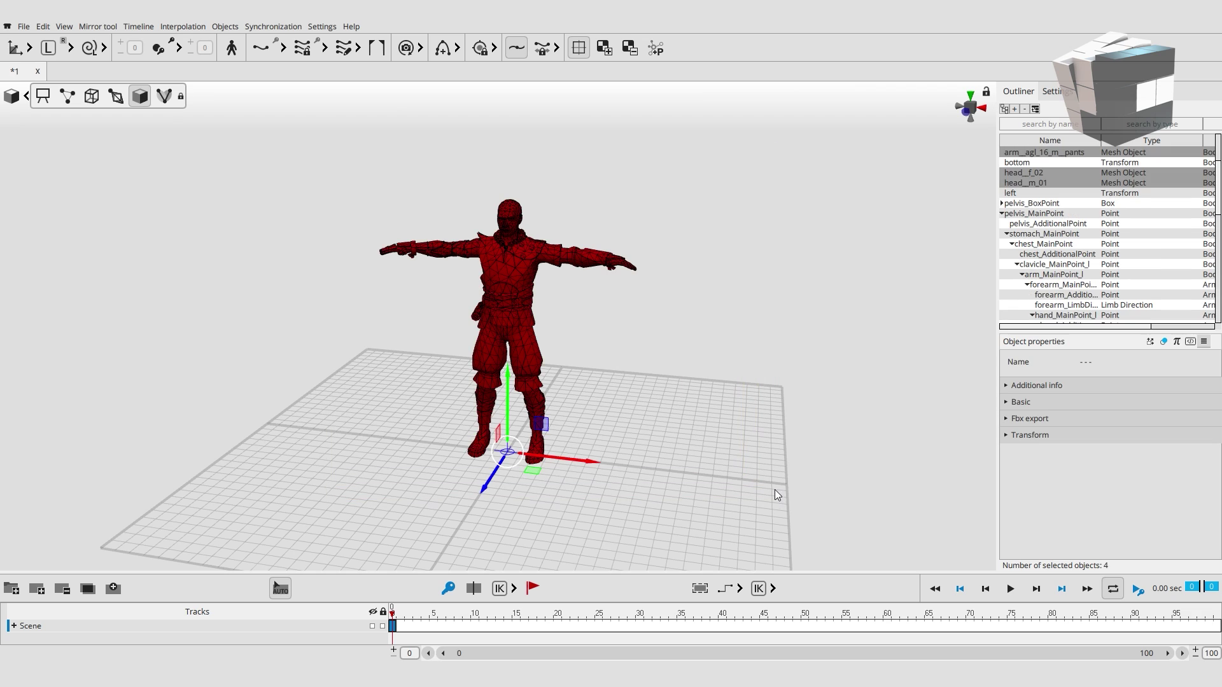
click(1009, 402)
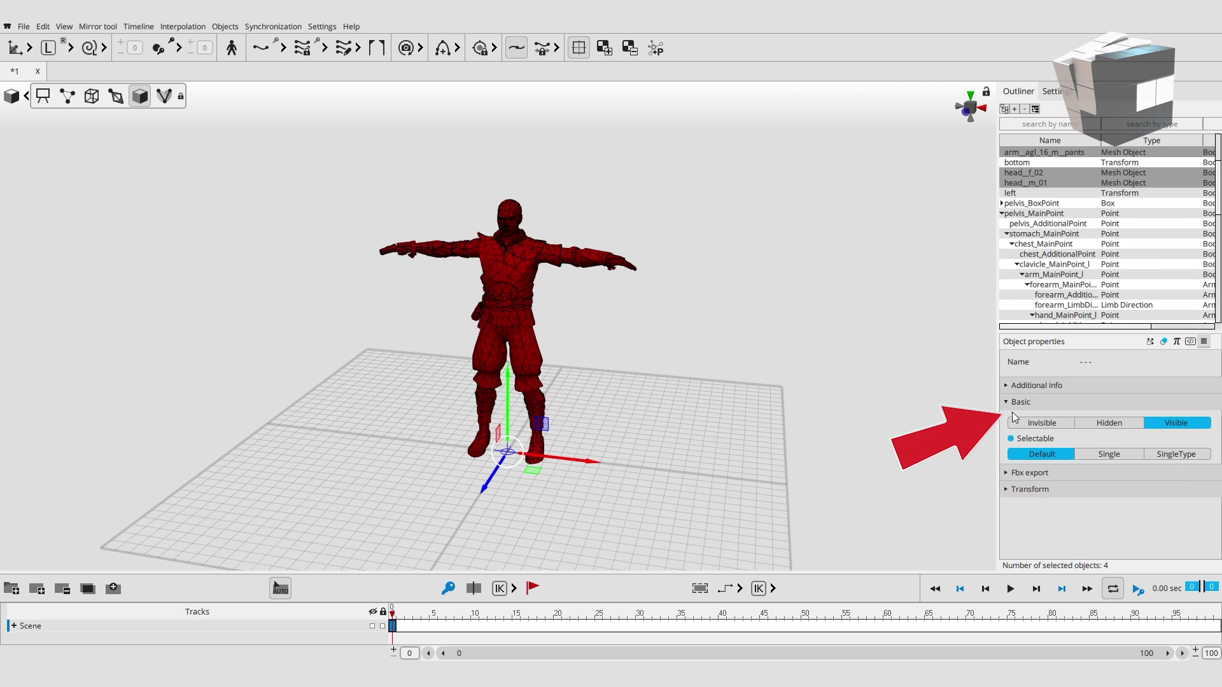
click(1054, 425)
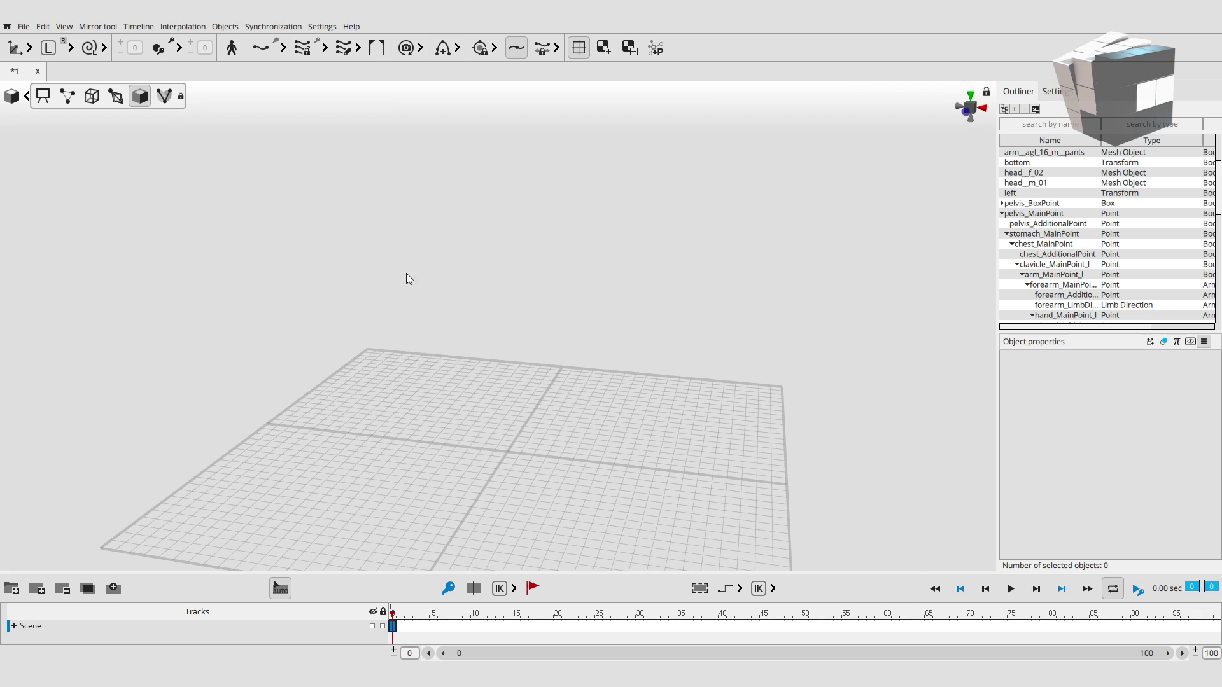
Show the rig skeleton and select all 58 of its joints
click(115, 98)
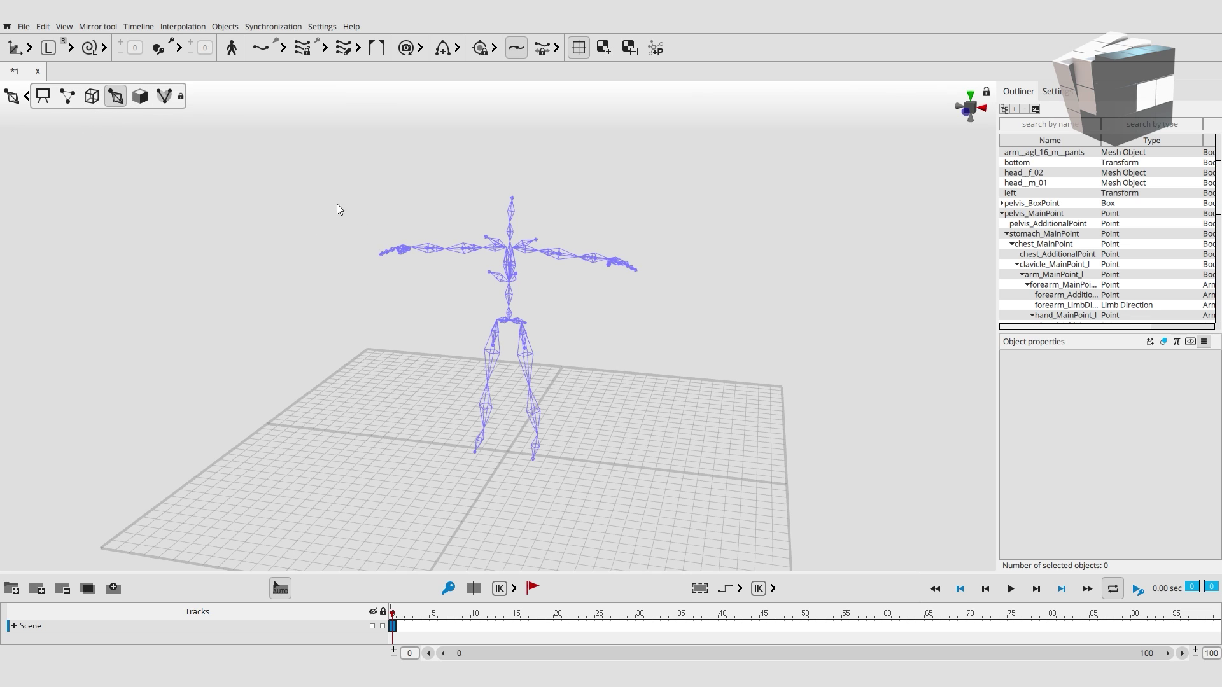
drag(753, 545, 757, 550)
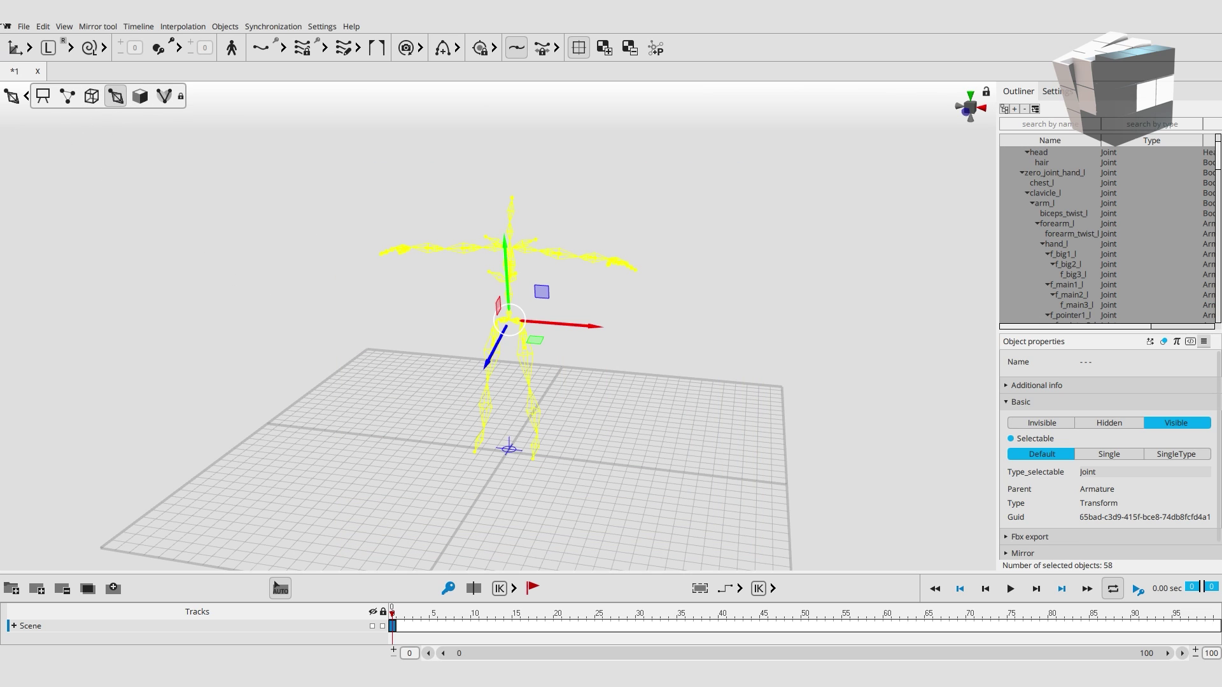
click(24, 28)
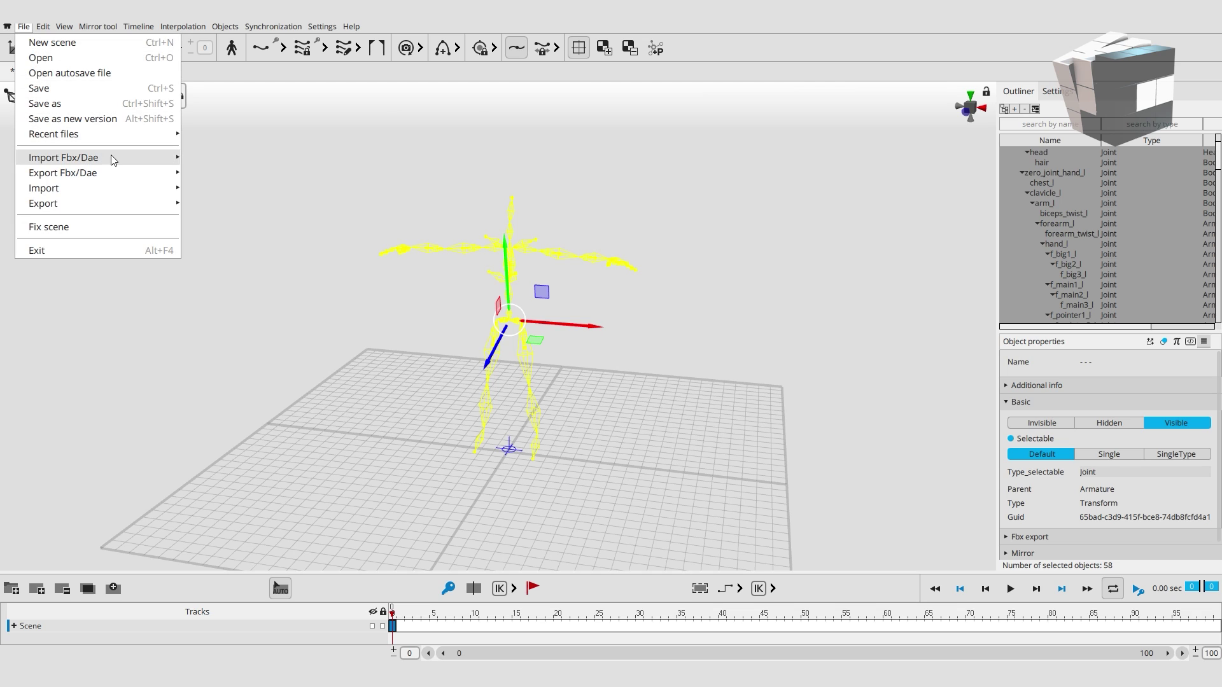
Add model file '2' onto the selected skeleton and show bones as simple sticks
mouse_move(63, 158)
click(252, 216)
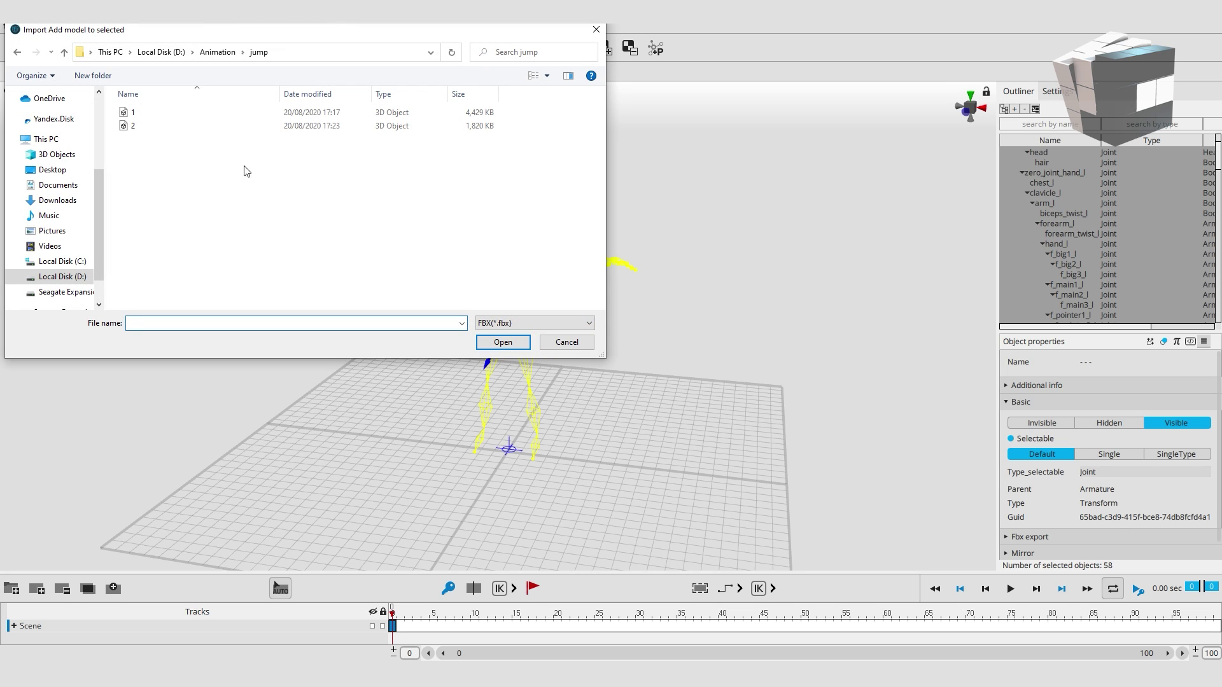
double_click(252, 125)
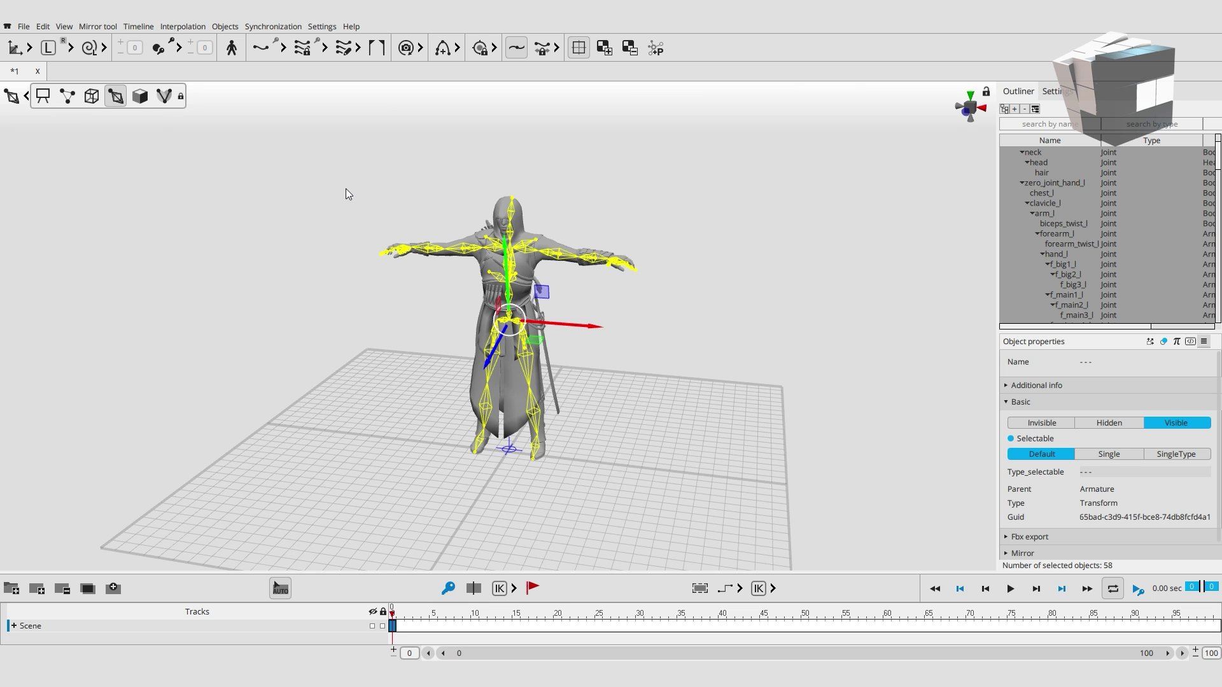
click(340, 186)
right_drag(311, 186, 247, 177)
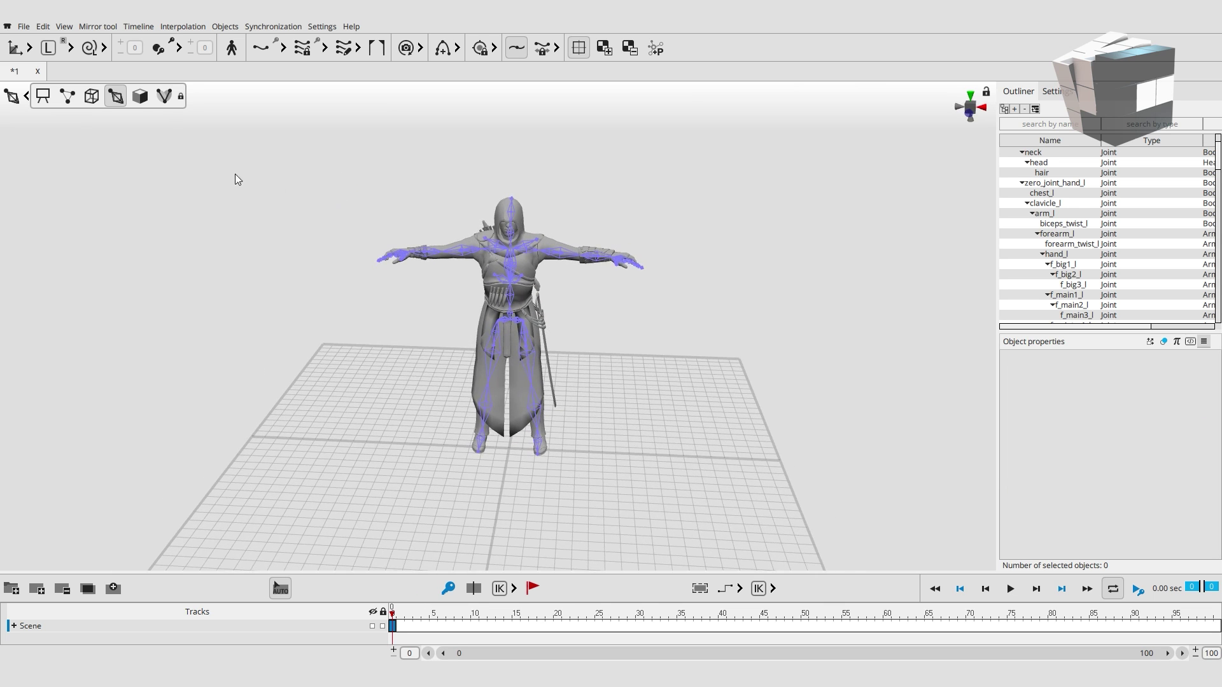
scroll(677, 216, up, 5)
scroll(440, 261, down, 2)
click(71, 98)
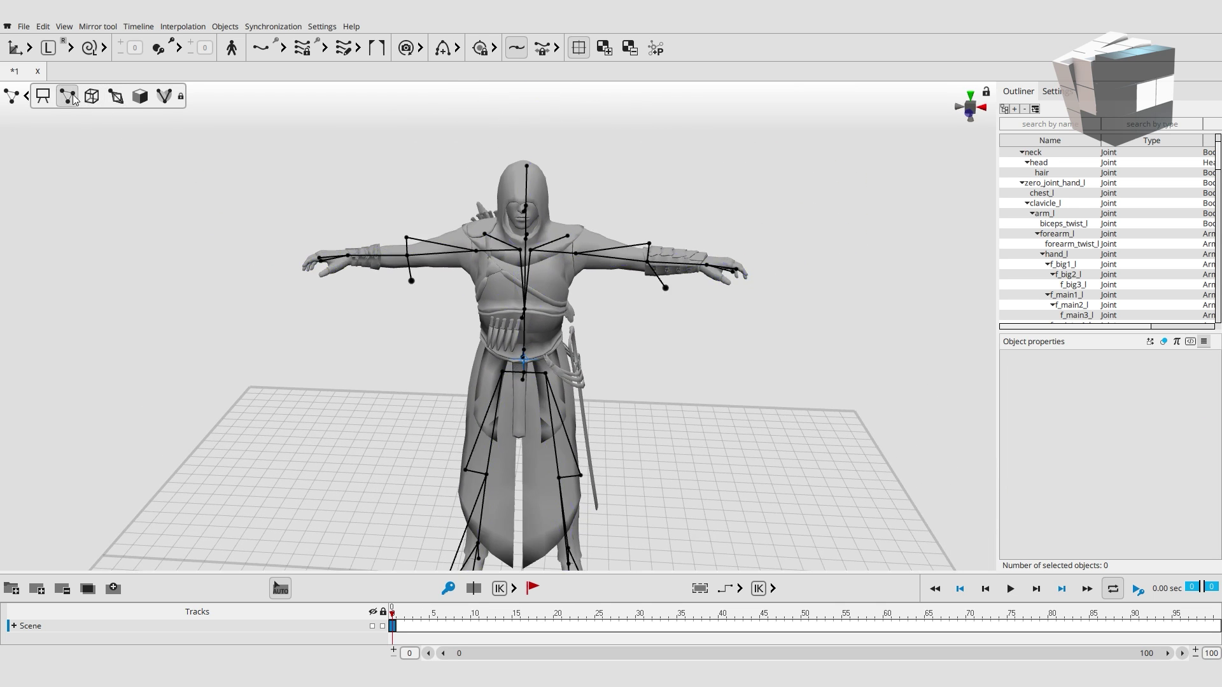
Test-pose the arms and left leg to check the mesh follows, then undo
click(567, 258)
right_drag(566, 258, 606, 232)
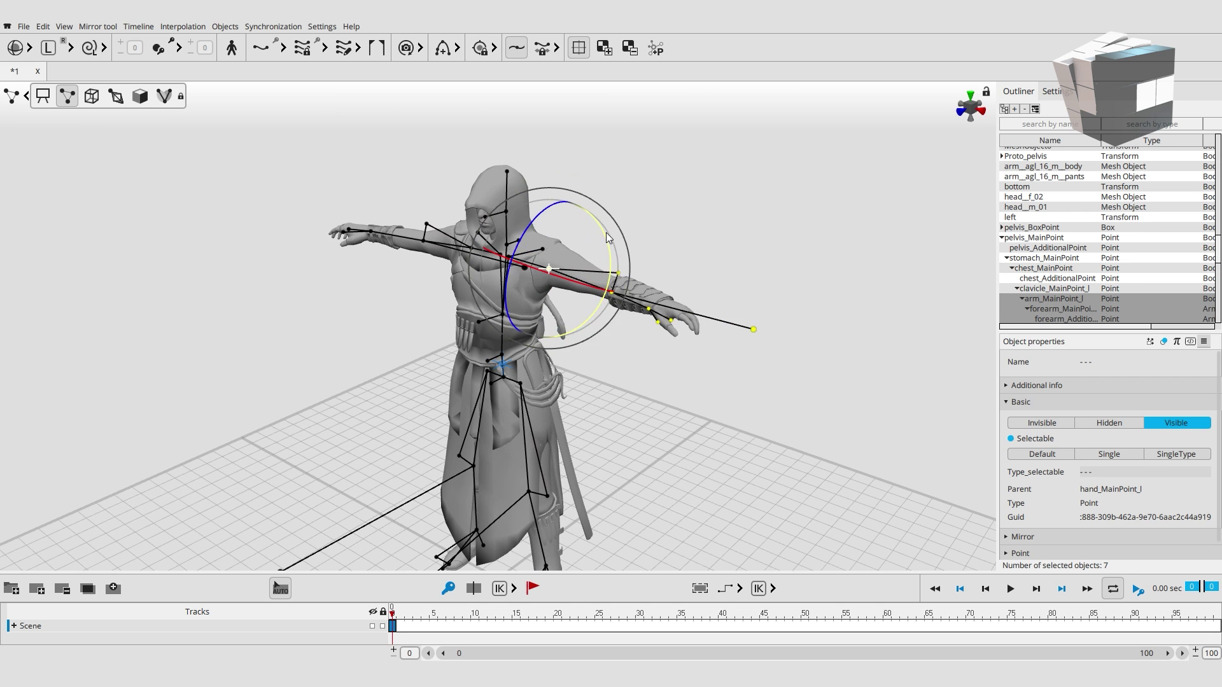
mouse_move(588, 308)
right_down()
mouse_move(399, 288)
mouse_move(453, 229)
right_up()
click(453, 229)
mouse_move(437, 299)
mouse_down()
mouse_move(461, 164)
mouse_move(468, 277)
mouse_up()
click(518, 409)
right_drag(518, 409, 534, 376)
drag(534, 376, 636, 496)
click(600, 439)
right_drag(600, 439, 663, 333)
key(ctrl+z)
key(ctrl+z)
key(ctrl+z)
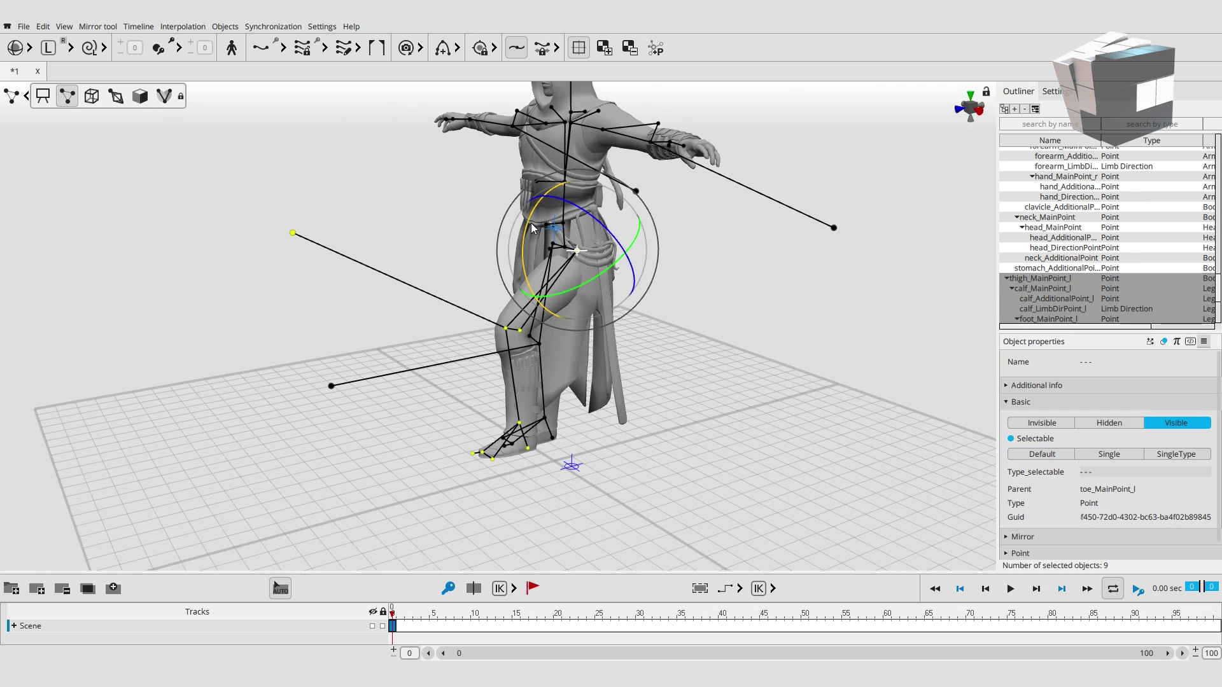
key(ctrl+z)
key(ctrl+z)
key(ctrl+z)
key(ctrl+z)
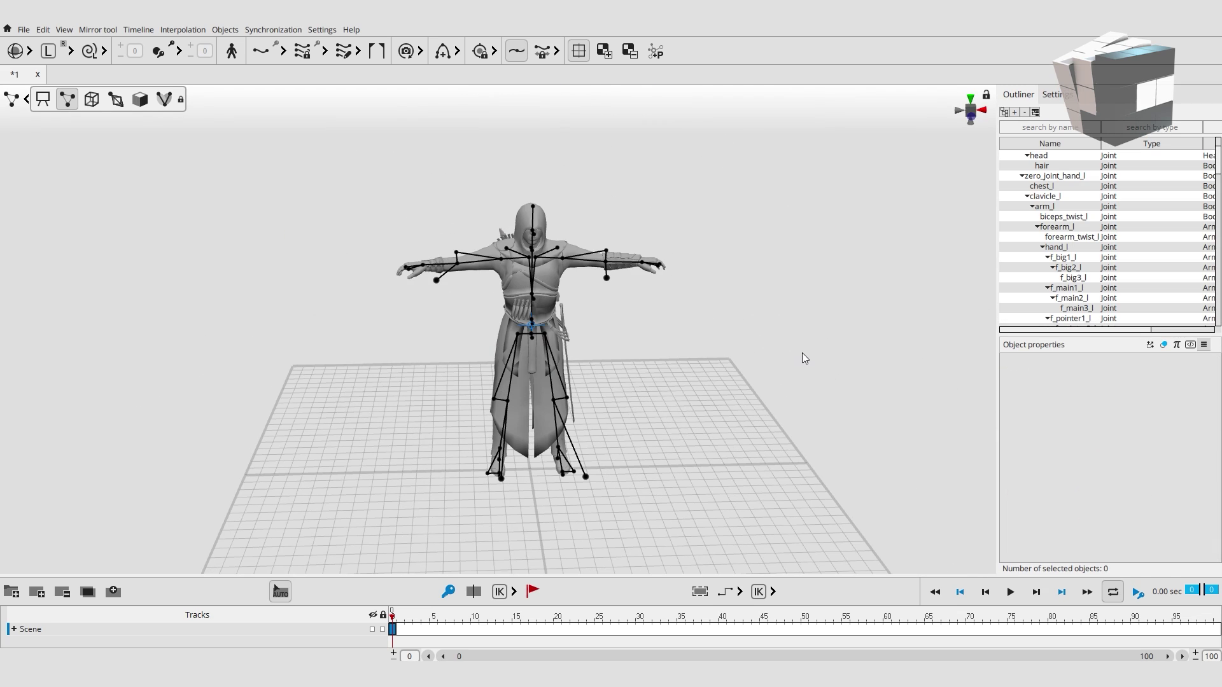
Add Character and props tracks under Scene
click(37, 591)
key(Escape)
click(88, 592)
click(23, 29)
Import the cart prop and turn it side-on
click(210, 199)
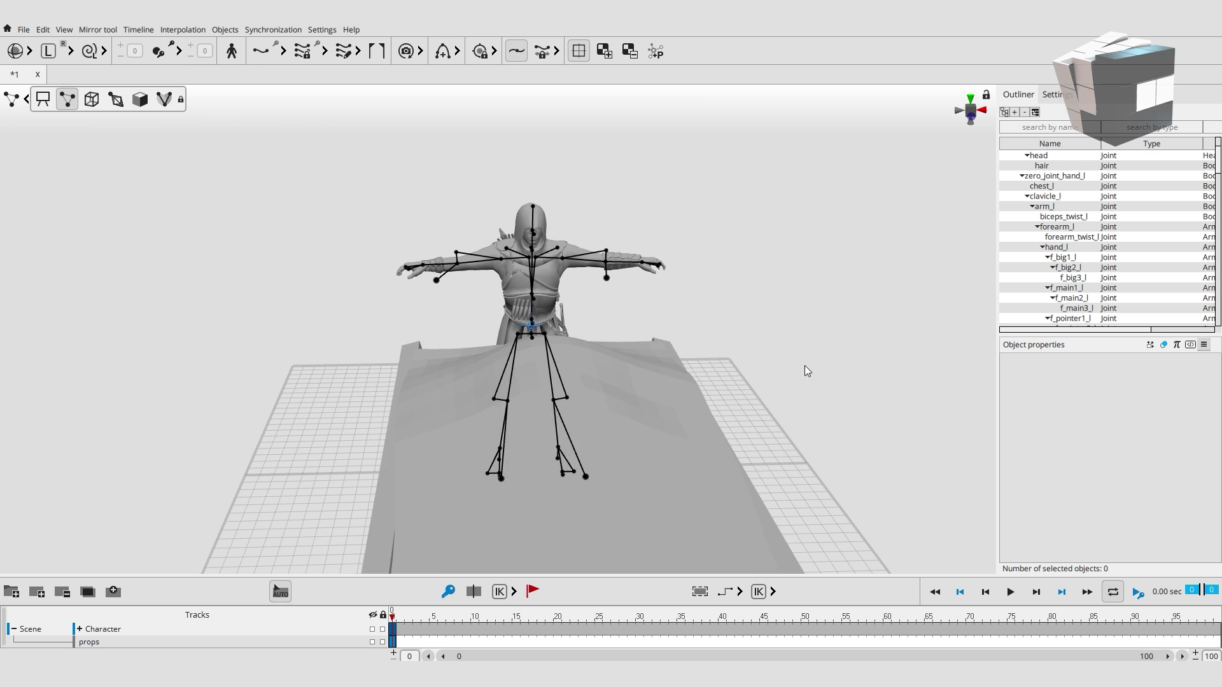
click(515, 401)
mouse_move(516, 401)
mouse_down()
mouse_move(647, 404)
mouse_move(732, 356)
mouse_up()
key(w)
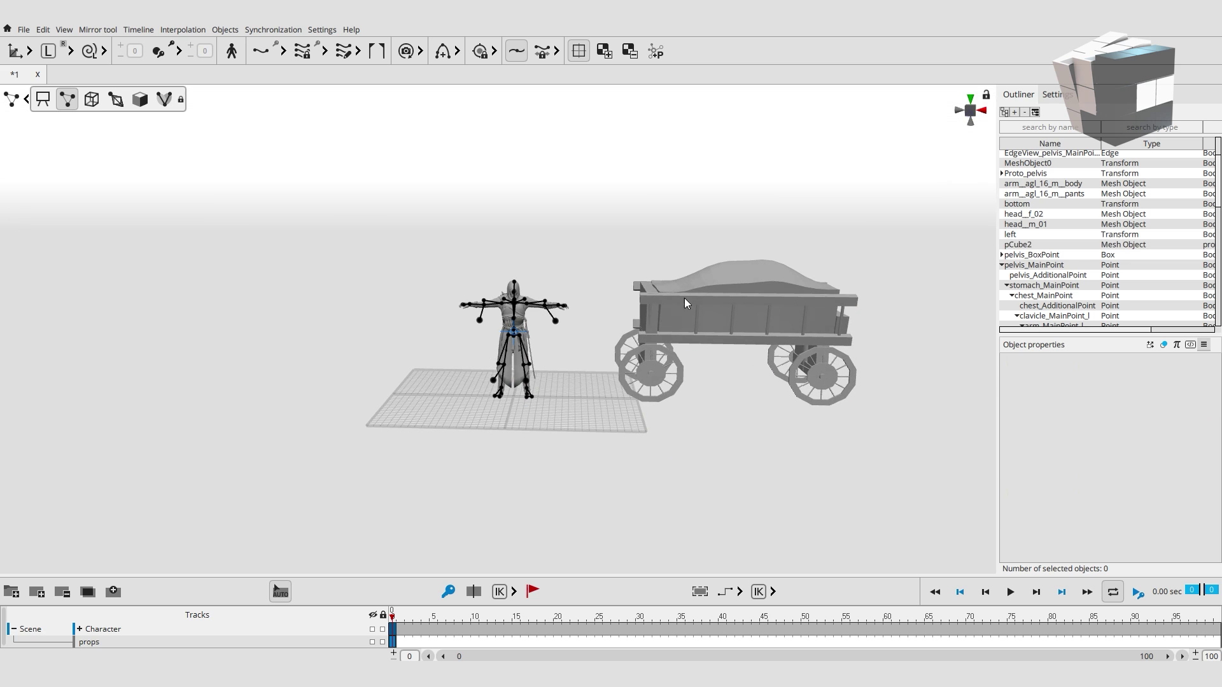
click(841, 278)
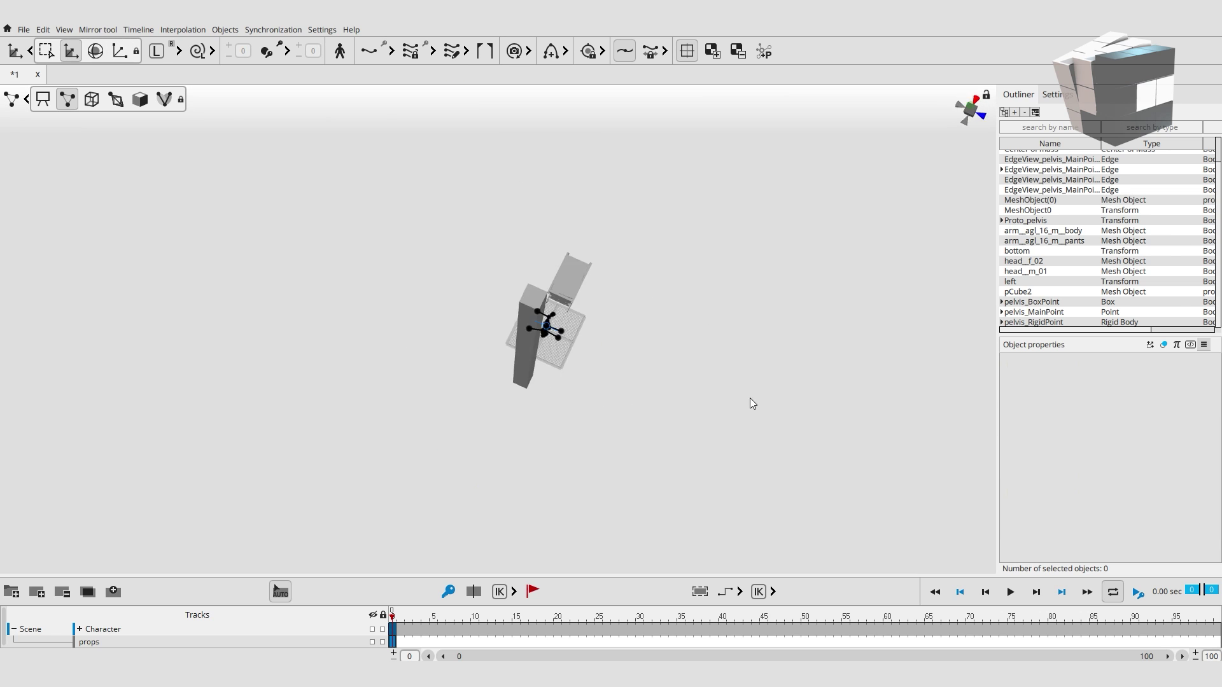
Add a cube scaled into a ledge slab and turn the character along it
click(224, 29)
click(248, 96)
key(r)
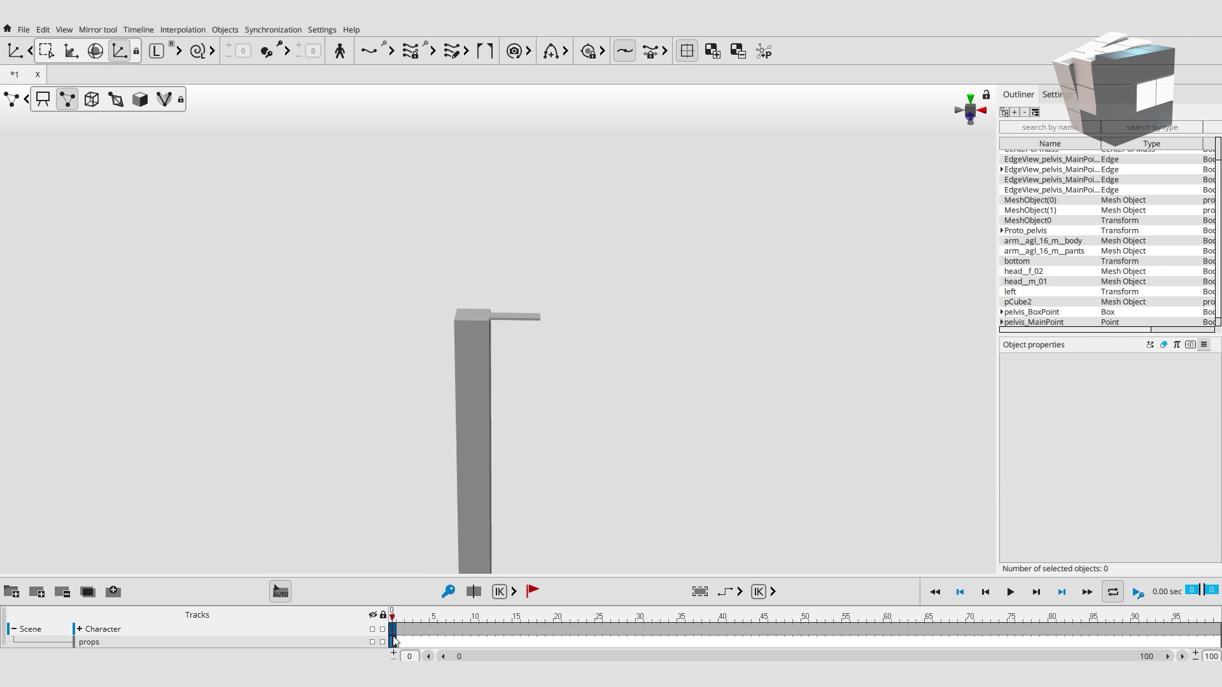
key(f)
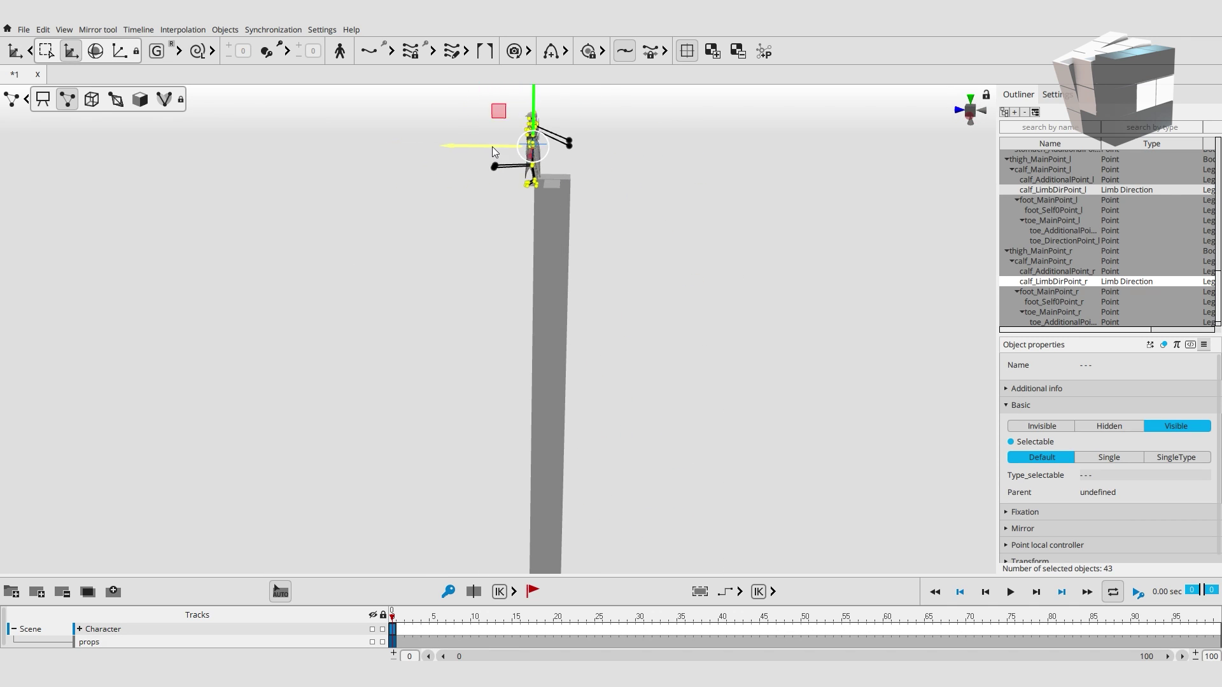
key(e)
drag(559, 261, 657, 251)
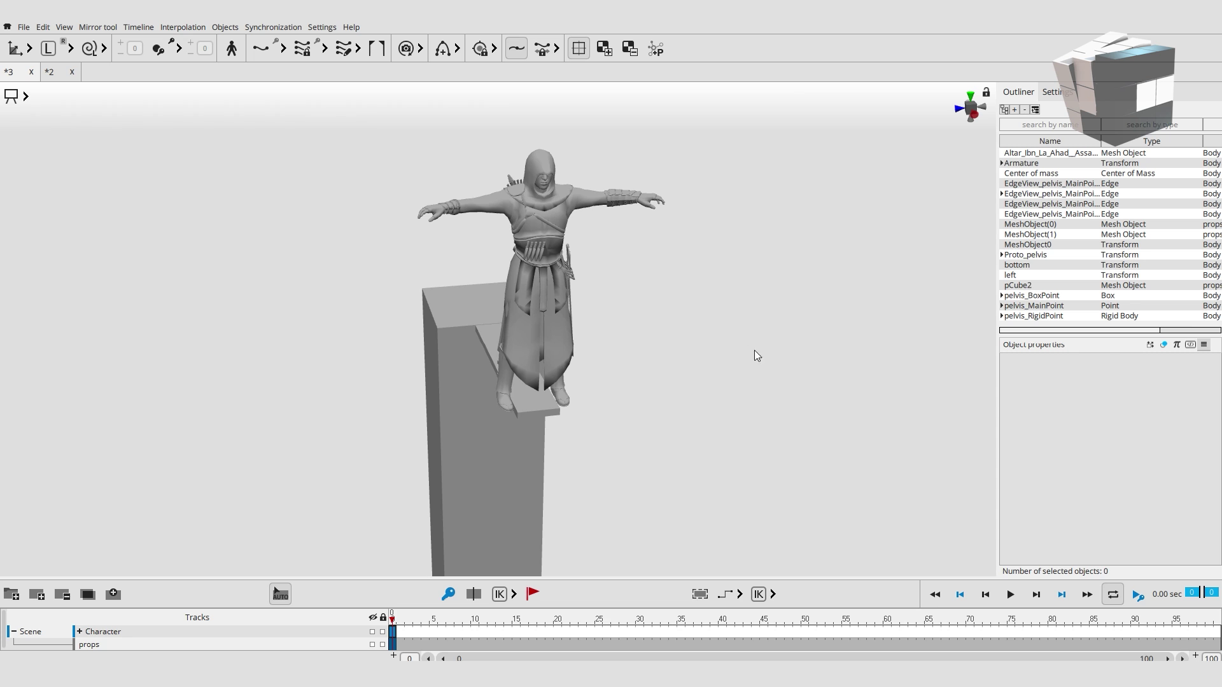
Inspect the character on the ledge from front and side views, test-selecting foot and body points
middle_drag(633, 374, 553, 399)
drag(585, 430, 585, 430)
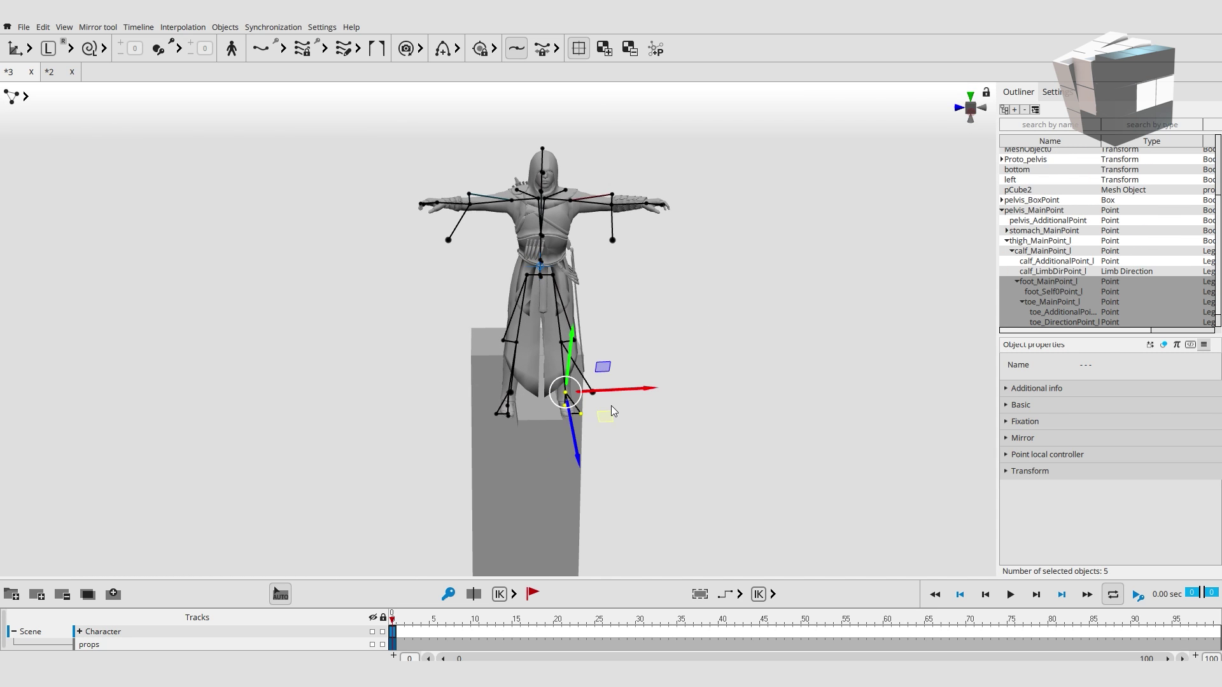
scroll(652, 433, up, 2)
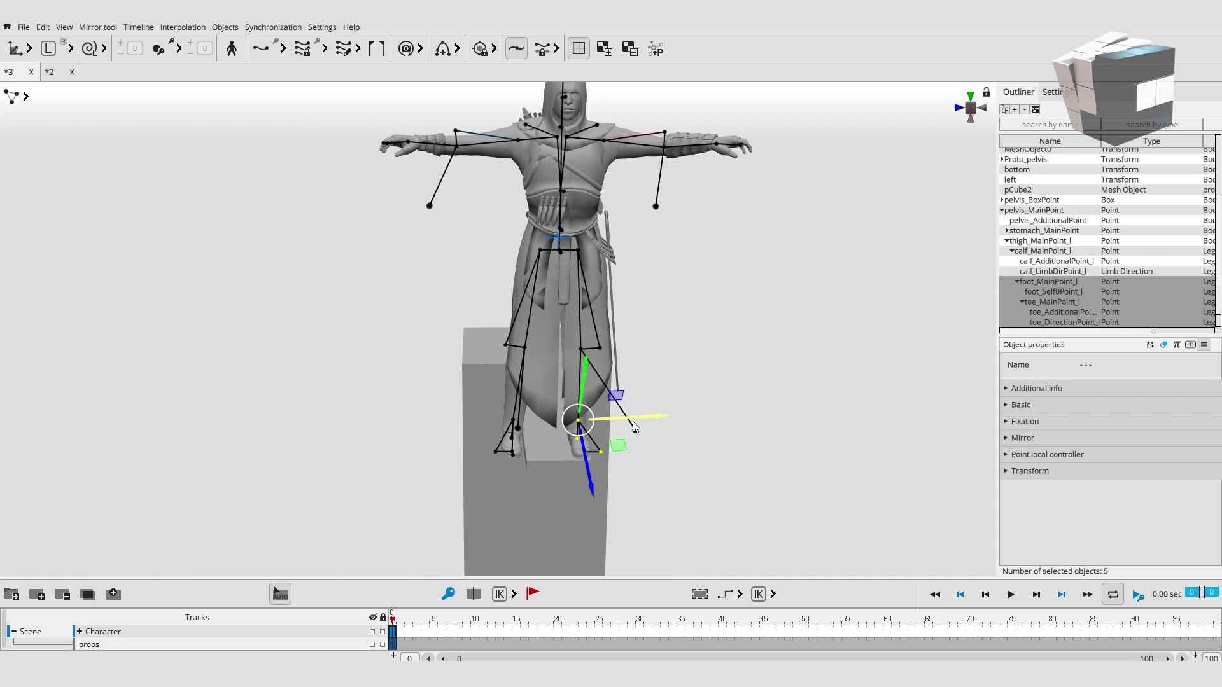
scroll(354, 183, down, 3)
drag(354, 183, 475, 429)
middle_drag(475, 429, 475, 428)
scroll(580, 391, up, 3)
middle_drag(525, 185, 737, 413)
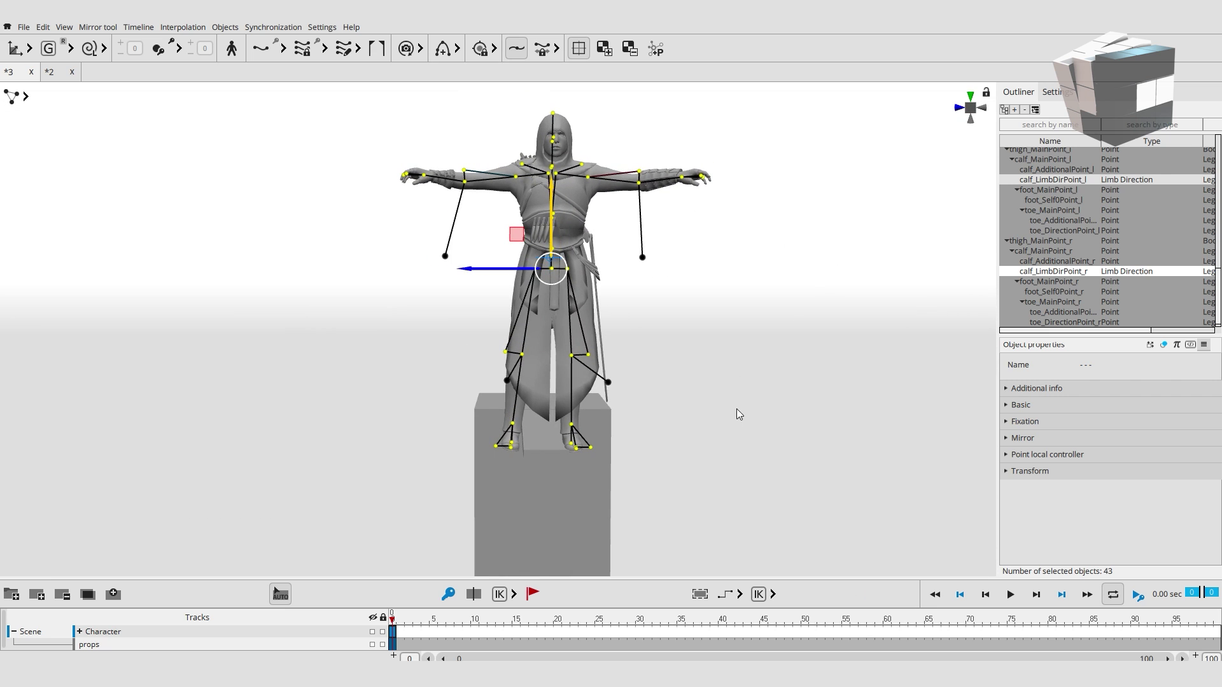
click(736, 408)
mouse_move(549, 407)
middle_down()
mouse_move(587, 421)
mouse_move(524, 411)
mouse_move(565, 421)
mouse_move(415, 434)
middle_up()
scroll(415, 434, down, 2)
drag(390, 115, 636, 445)
scroll(482, 296, up, 2)
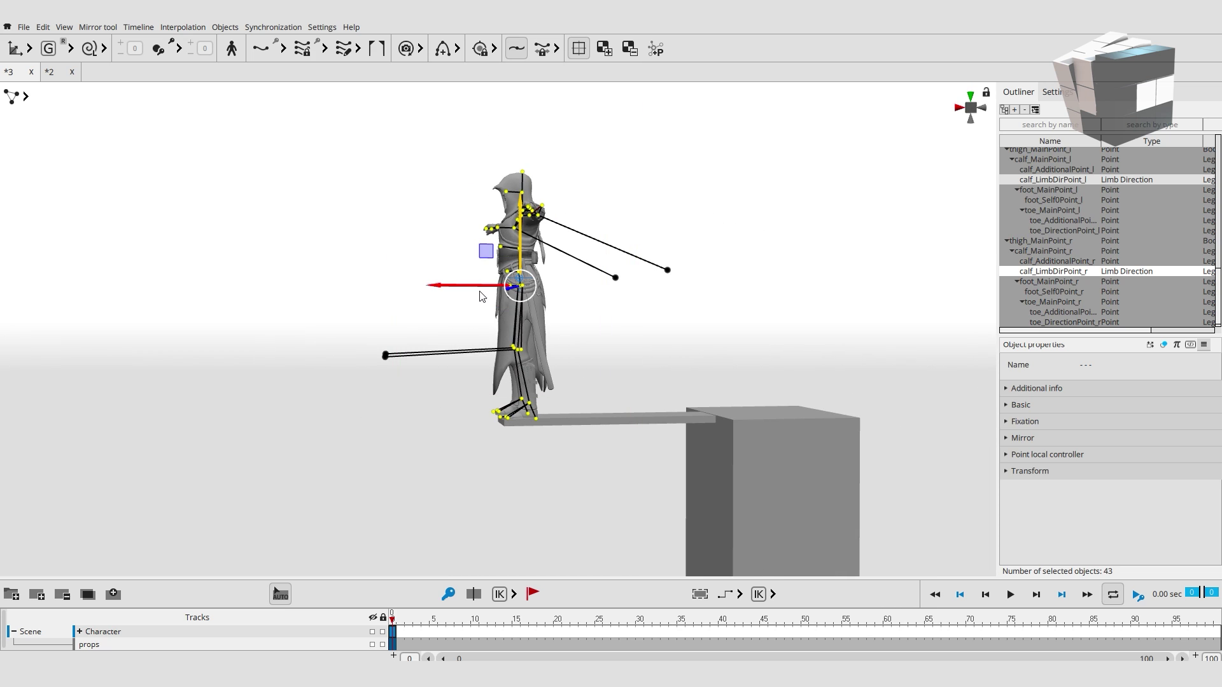
click(399, 411)
middle_drag(399, 411, 481, 437)
scroll(685, 352, up, 3)
scroll(685, 354, down, 2)
Raise the assassin's right leg, bending the knee, and reselect it from above
middle_drag(625, 397, 488, 255)
drag(487, 254, 567, 211)
middle_drag(566, 212, 349, 159)
click(349, 160)
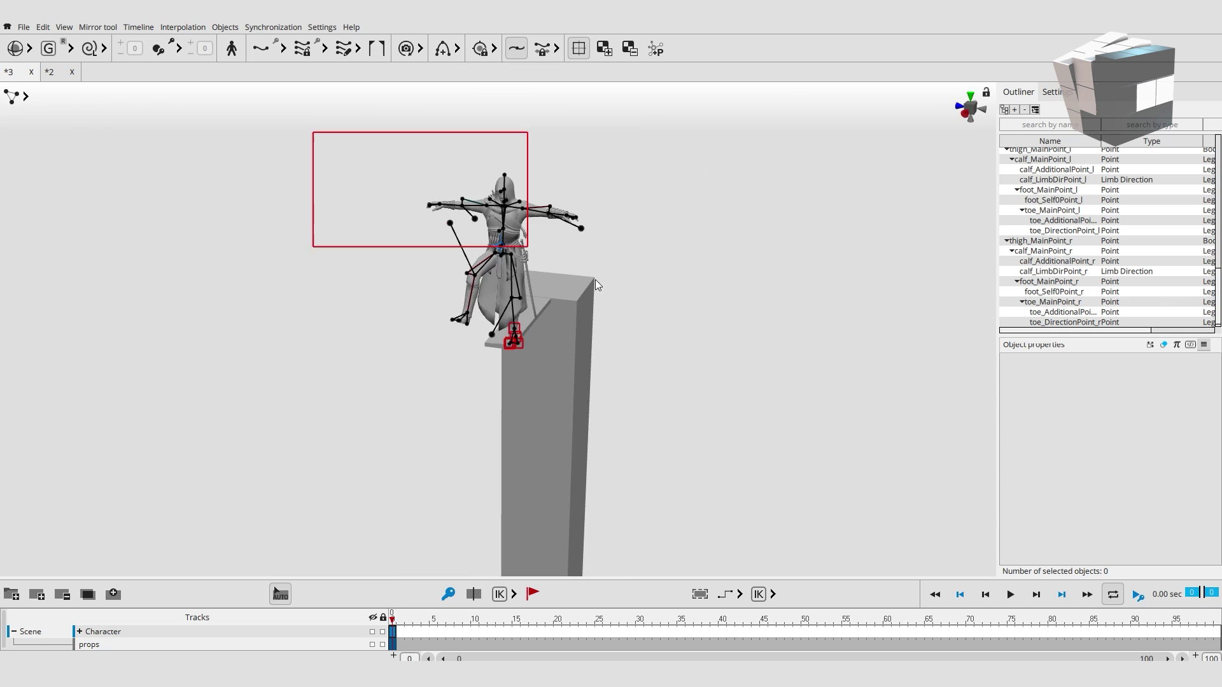
drag(348, 159, 598, 325)
mouse_move(598, 324)
middle_down()
mouse_move(573, 382)
mouse_move(579, 448)
mouse_move(602, 364)
mouse_move(488, 140)
mouse_move(396, 207)
middle_up()
click(489, 140)
Rotate the crouching assassin's right leg upward, viewed from the side
drag(396, 207, 536, 425)
key(e)
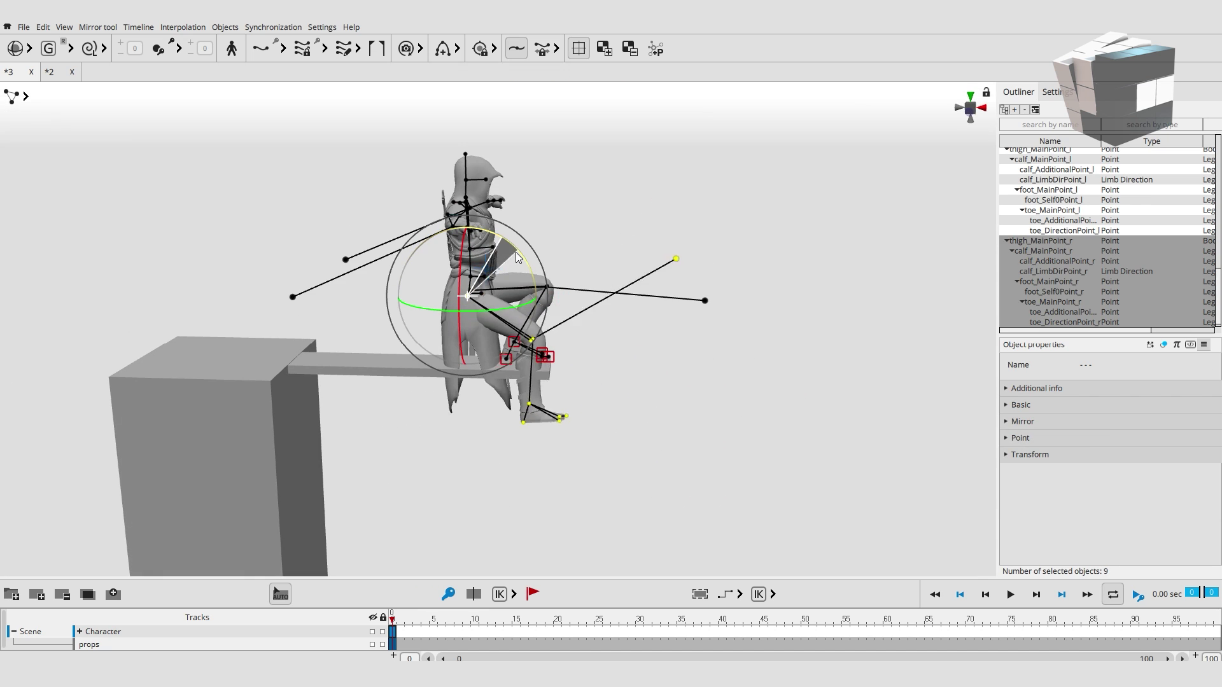
drag(516, 251, 591, 408)
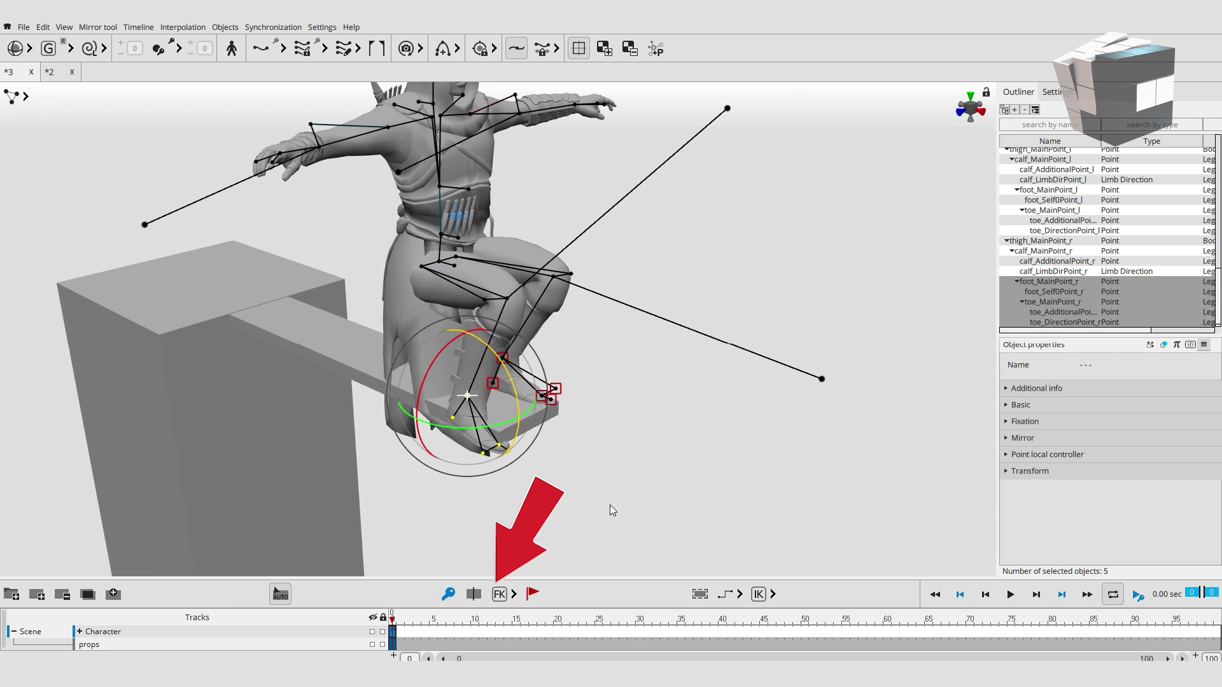
key(w)
mouse_move(612, 510)
middle_down()
mouse_move(464, 311)
mouse_move(502, 302)
middle_up()
key(e)
Move the right foot up and back, then adjust the right knee and foot points
mouse_move(313, 338)
middle_down()
mouse_move(361, 375)
mouse_move(525, 436)
mouse_move(476, 409)
middle_up()
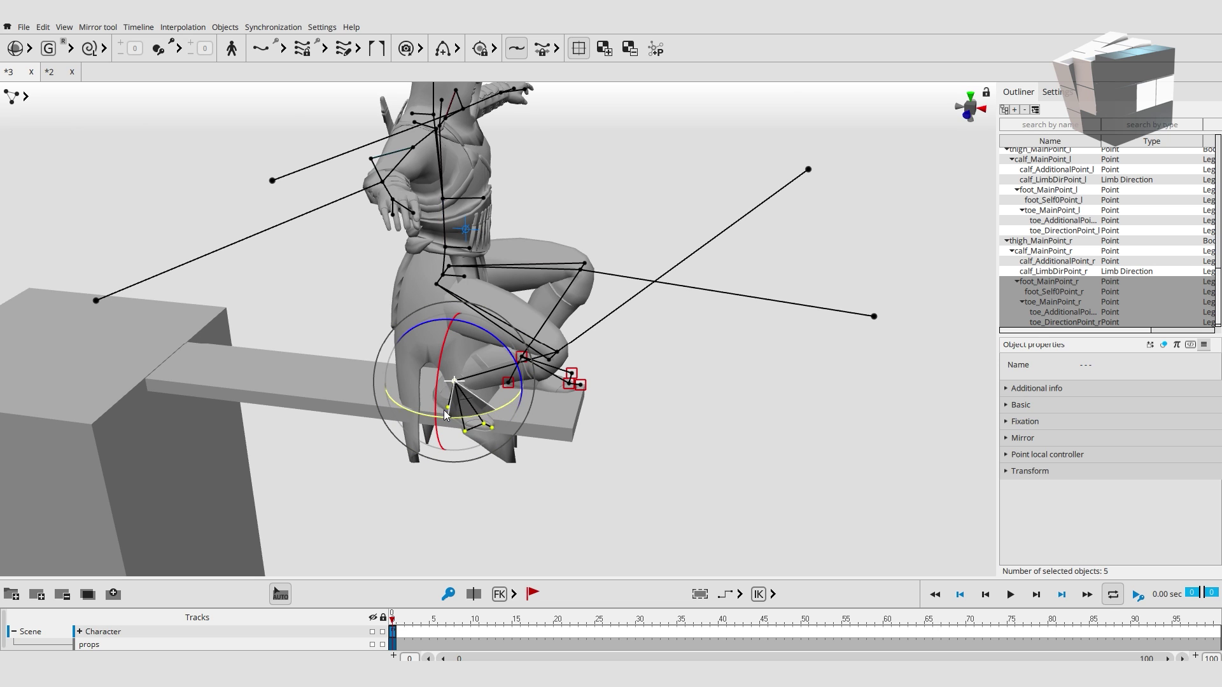
key(w)
drag(454, 380, 488, 373)
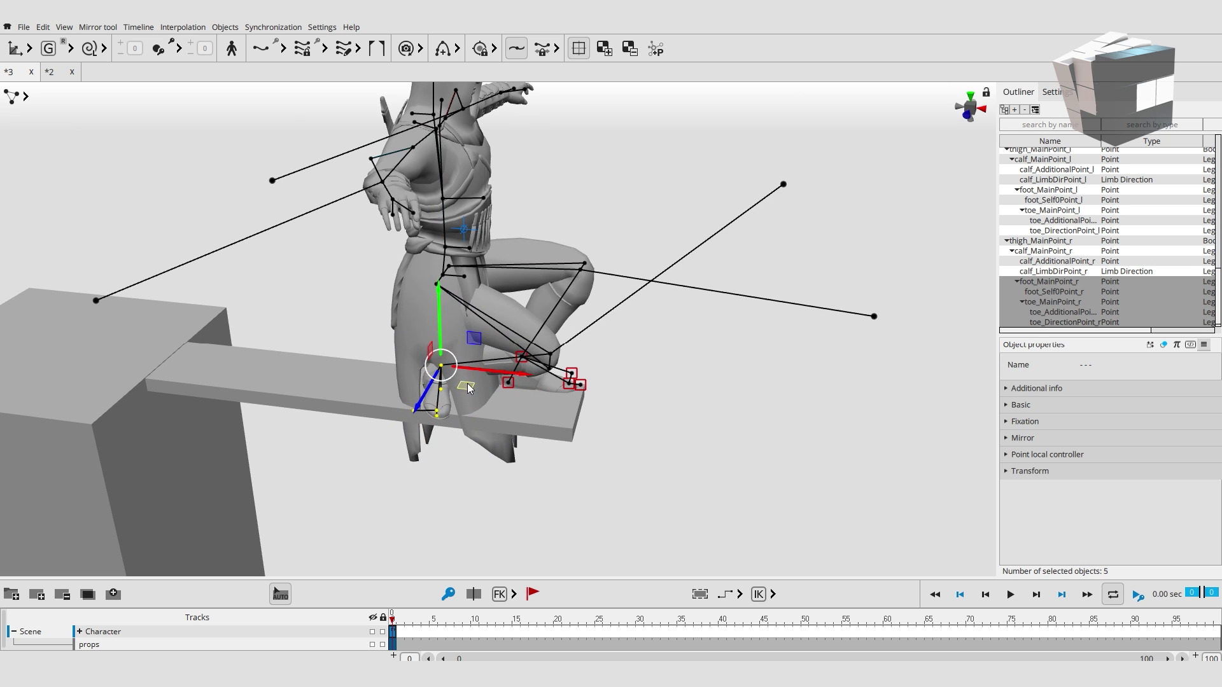
click(488, 373)
mouse_move(488, 374)
middle_down()
mouse_move(470, 360)
mouse_move(573, 300)
mouse_move(477, 330)
middle_up()
click(477, 331)
scroll(429, 327, up, 3)
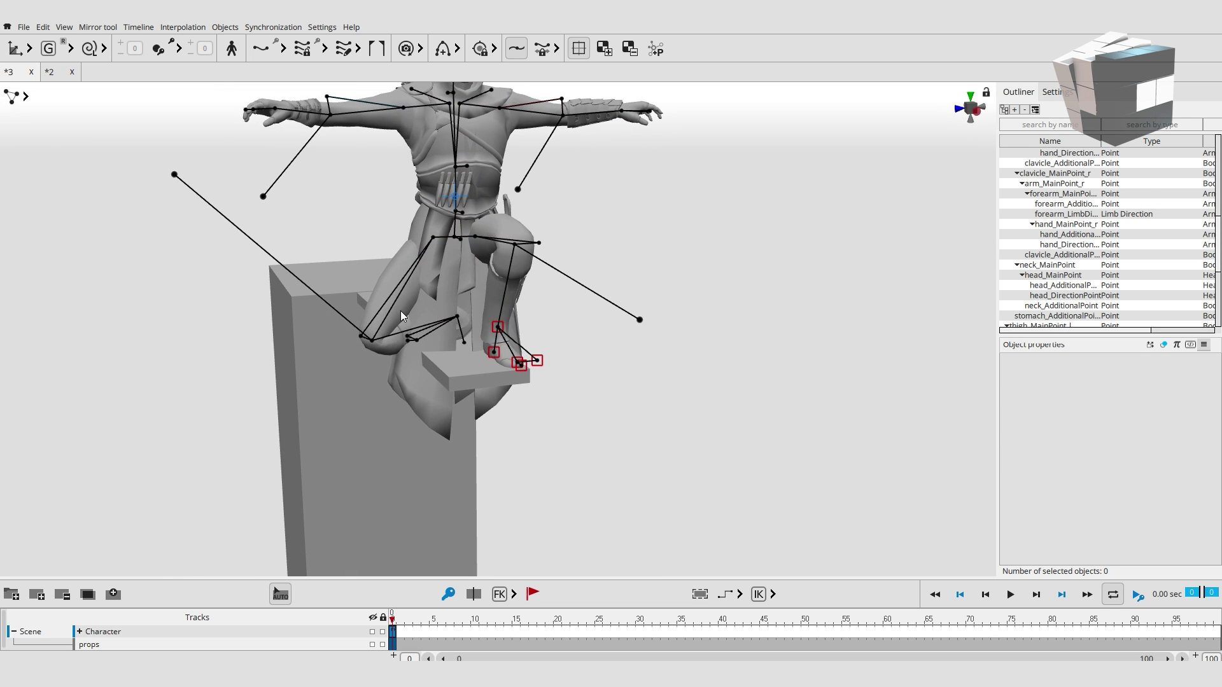
middle_drag(414, 317, 480, 292)
click(445, 305)
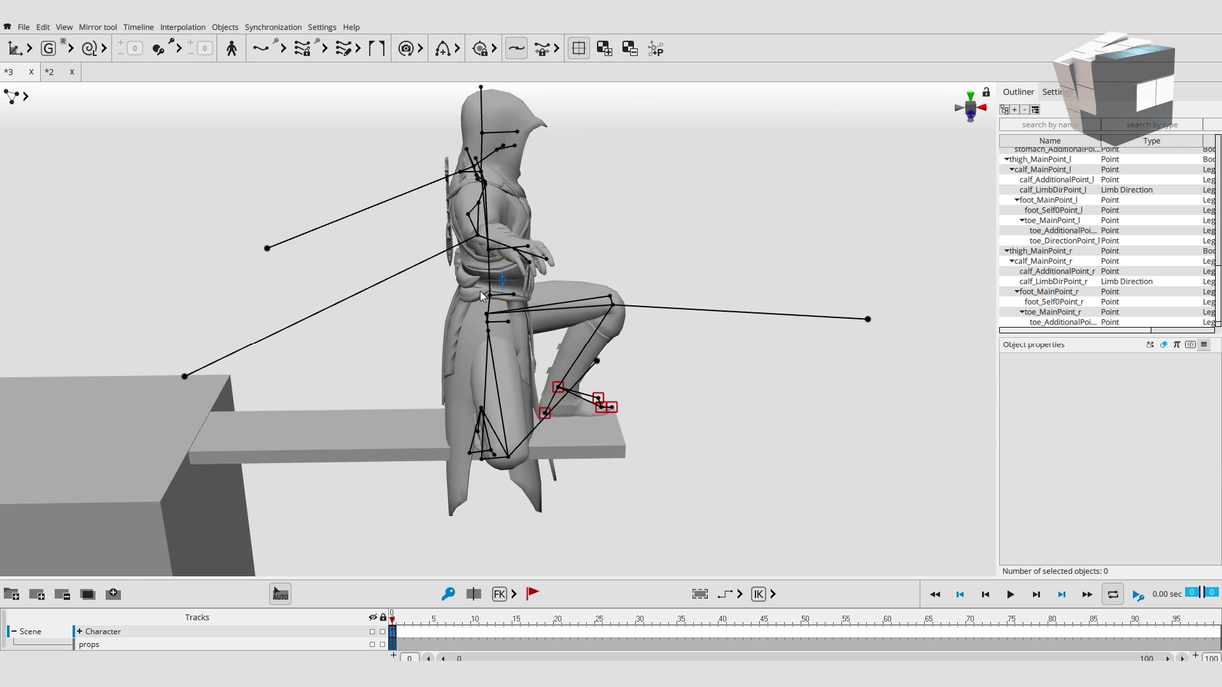
Lean the upper-body and stomach chains forward so the head tips over the ledge
click(506, 249)
mouse_move(494, 259)
mouse_down()
mouse_move(506, 264)
mouse_move(422, 276)
mouse_up()
click(422, 276)
click(498, 293)
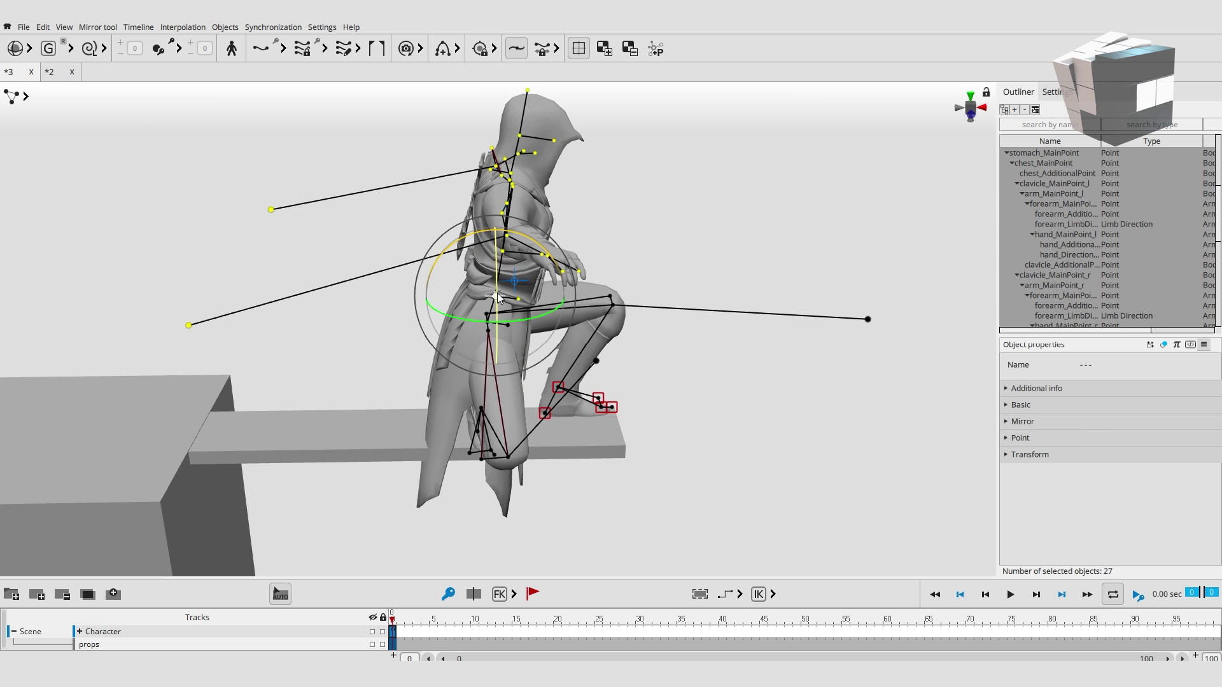
drag(522, 236, 544, 255)
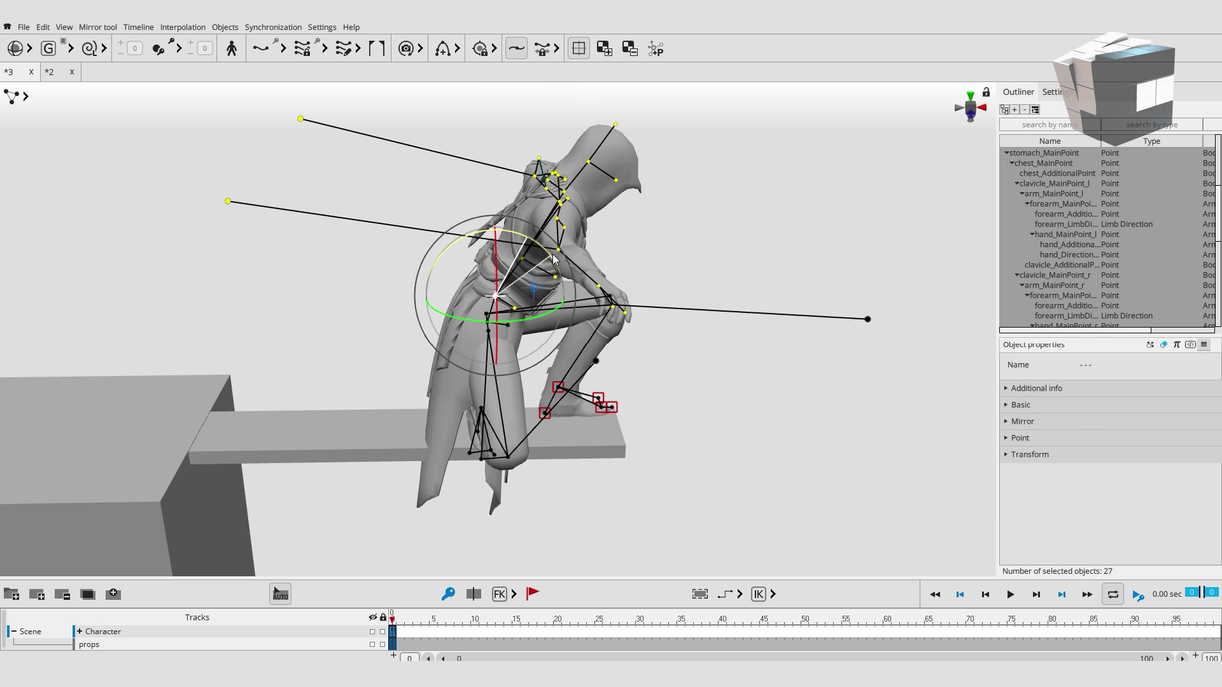
click(545, 254)
click(521, 258)
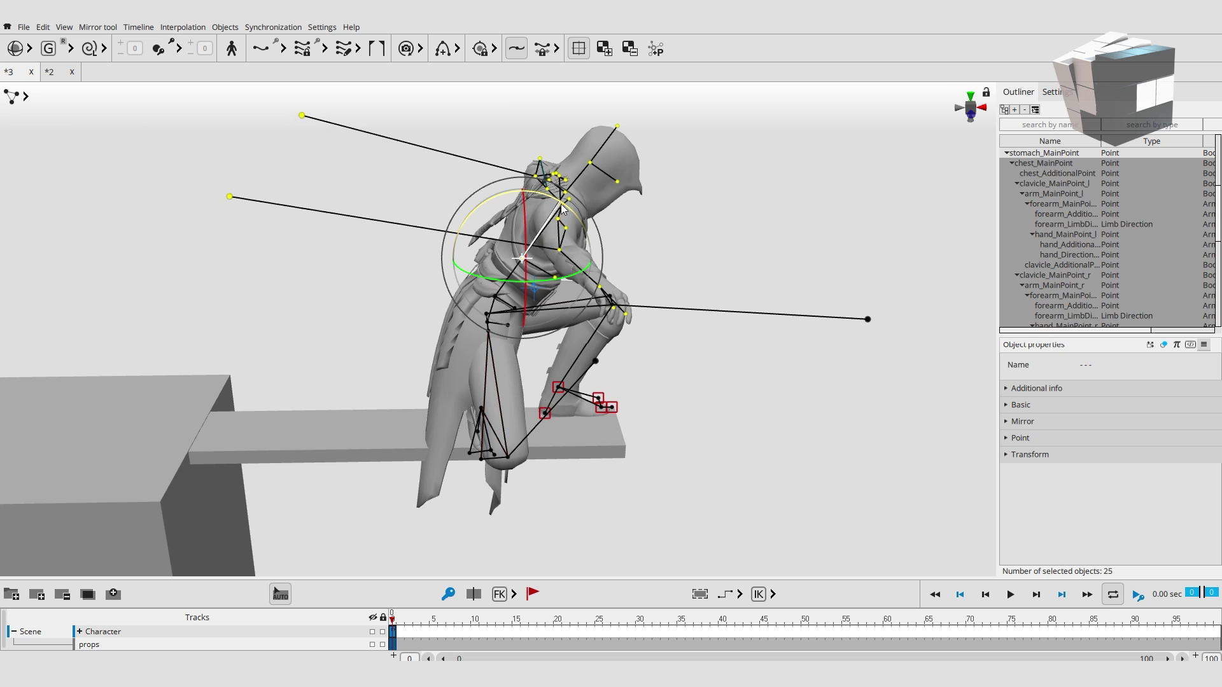
drag(553, 210, 575, 220)
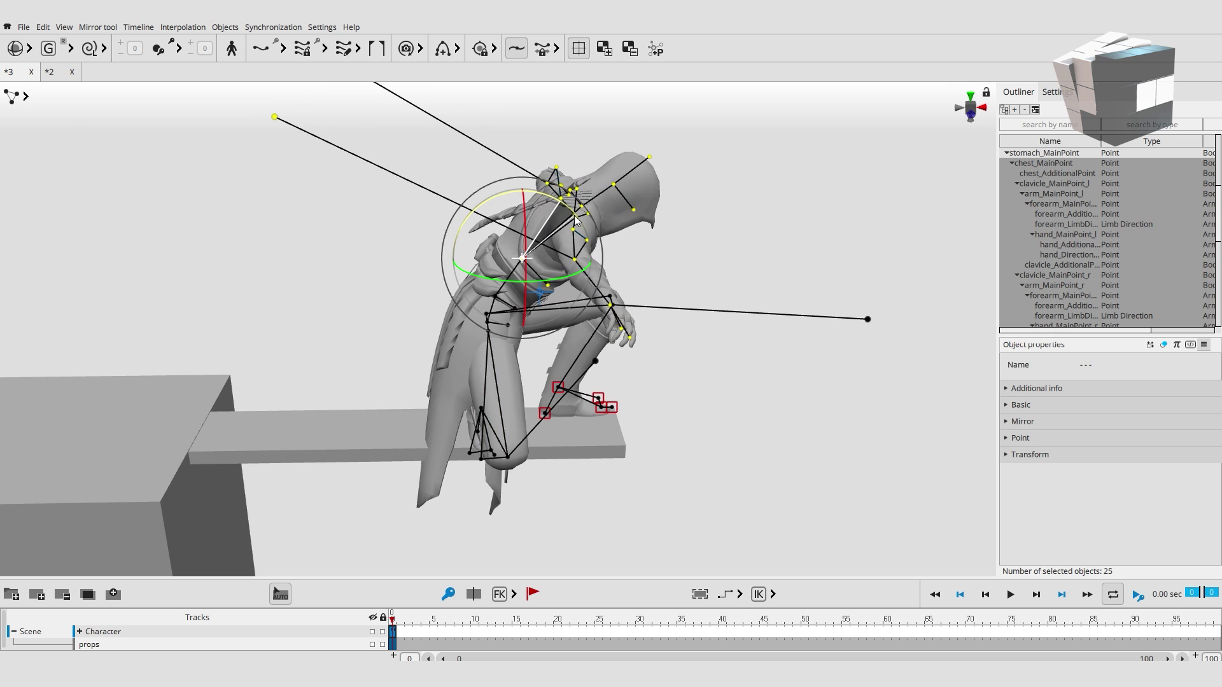
Check the right arm from behind and from the side of the character
mouse_move(577, 219)
right_down()
mouse_move(894, 257)
mouse_move(668, 254)
right_up()
click(612, 220)
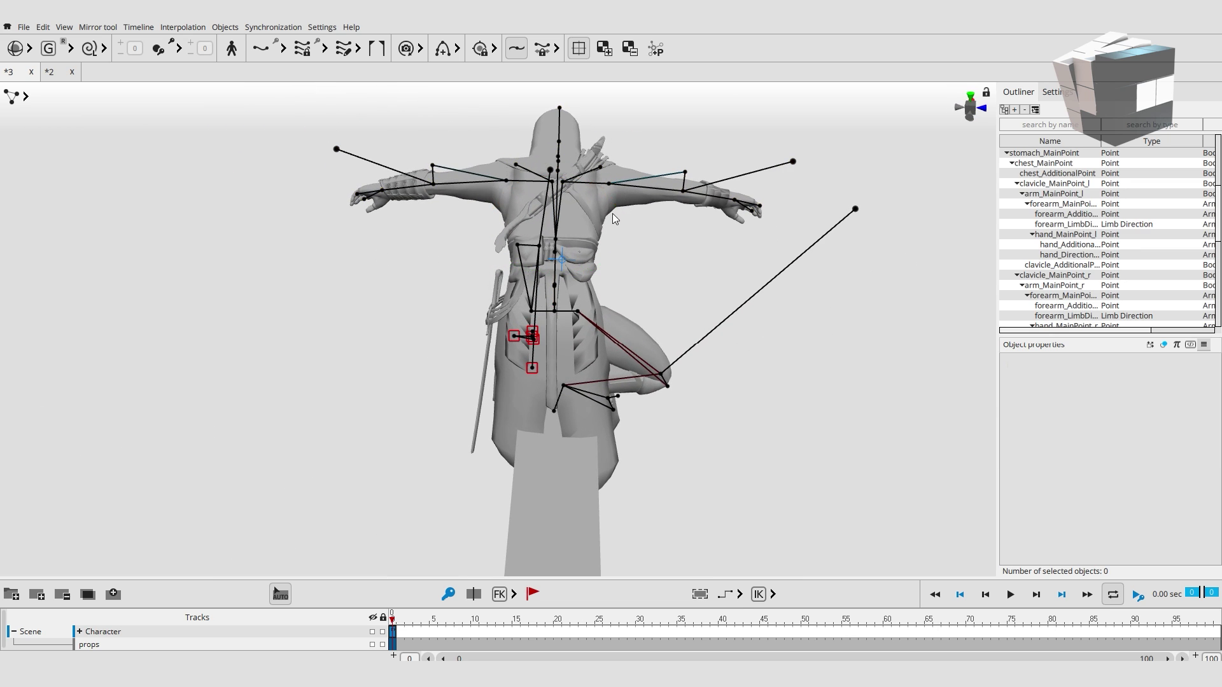
click(609, 185)
mouse_move(609, 186)
right_down()
mouse_move(662, 283)
mouse_move(489, 224)
mouse_move(673, 219)
mouse_move(633, 270)
mouse_move(456, 281)
mouse_move(460, 154)
mouse_move(417, 341)
mouse_move(626, 227)
right_up()
click(633, 270)
click(456, 281)
click(459, 154)
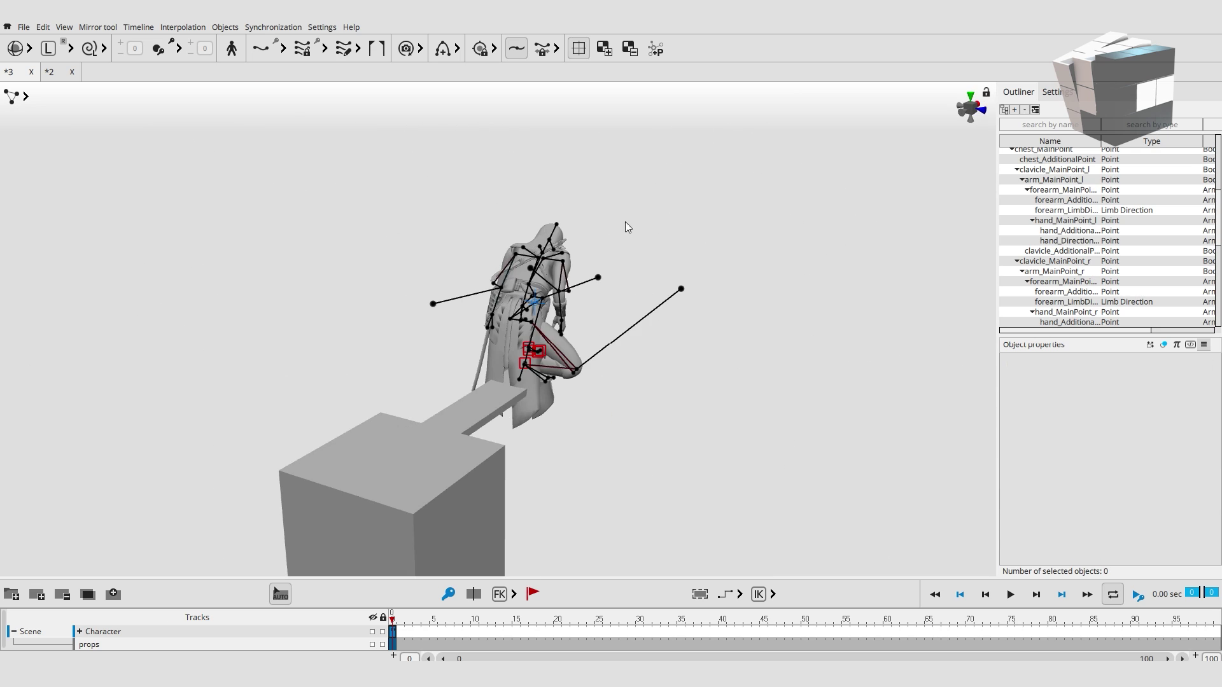
click(476, 632)
Select the leg points and pull the body up into an upright one-leg pose at frame 10
mouse_move(328, 270)
right_down()
mouse_move(743, 269)
mouse_move(534, 354)
mouse_move(808, 333)
mouse_move(502, 367)
right_up()
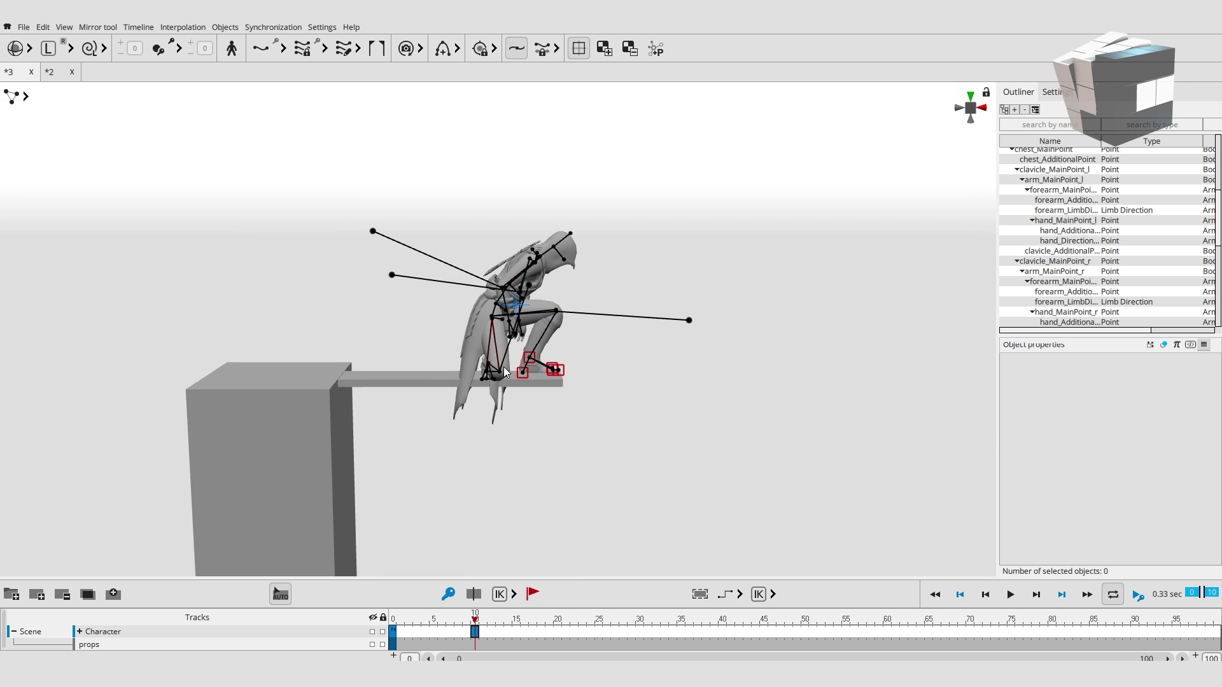
click(544, 388)
click(620, 395)
drag(571, 465, 571, 465)
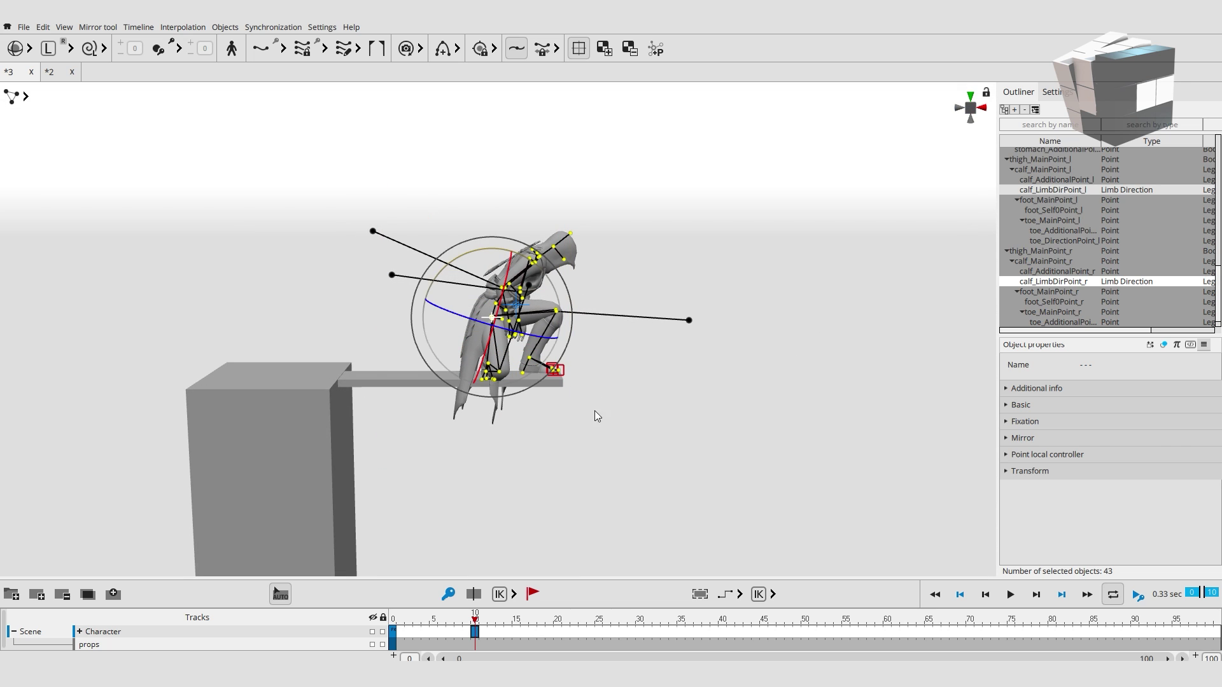
ctrl+drag(547, 384, 547, 383)
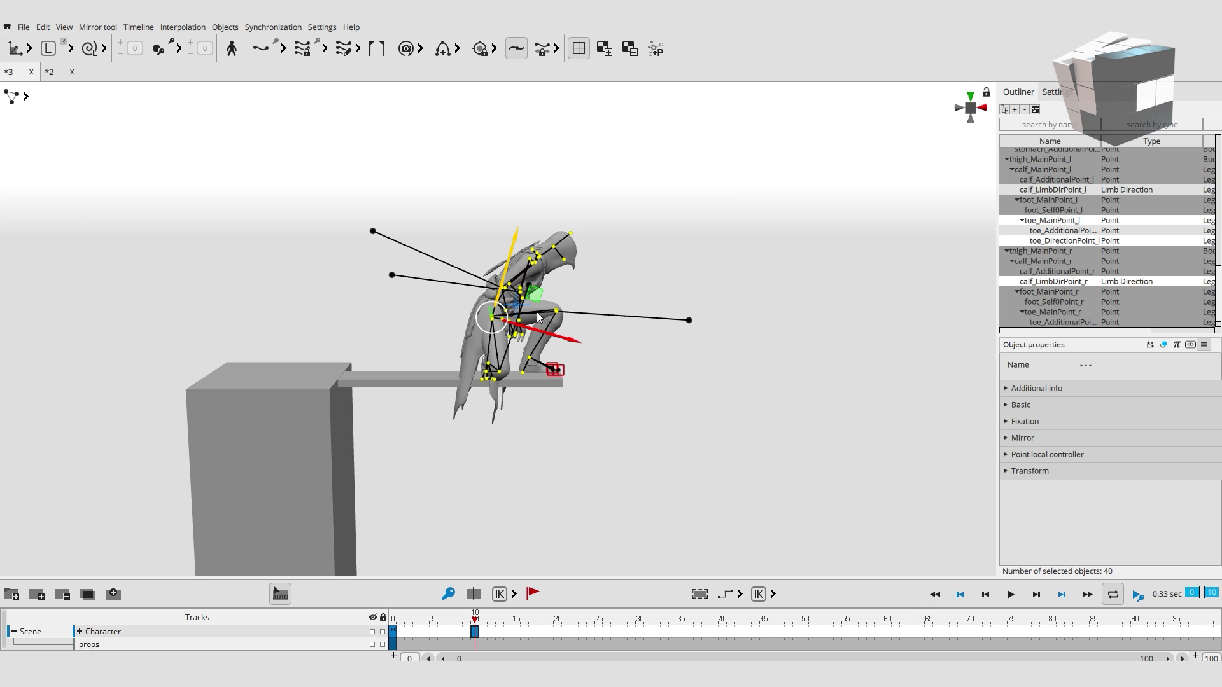
click(520, 349)
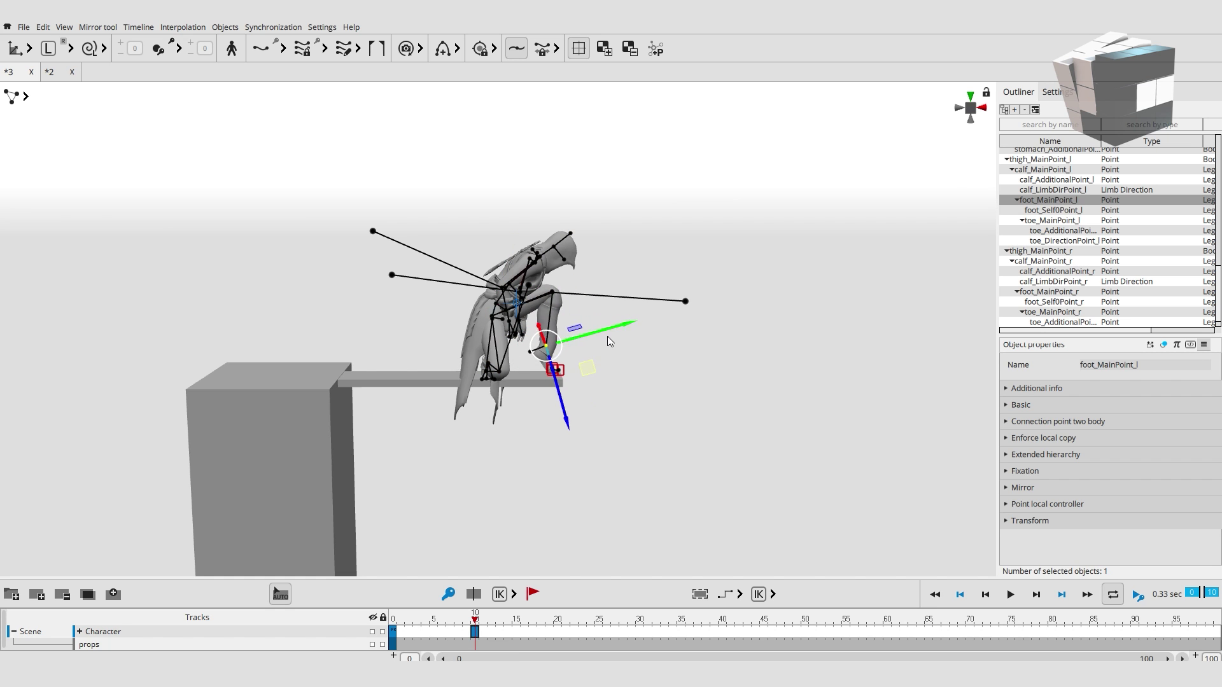
drag(545, 327, 595, 232)
right_drag(595, 232, 571, 273)
Undo the unwanted arm and pose edits, then return to control-point display
key(ctrl+z)
key(ctrl+z)
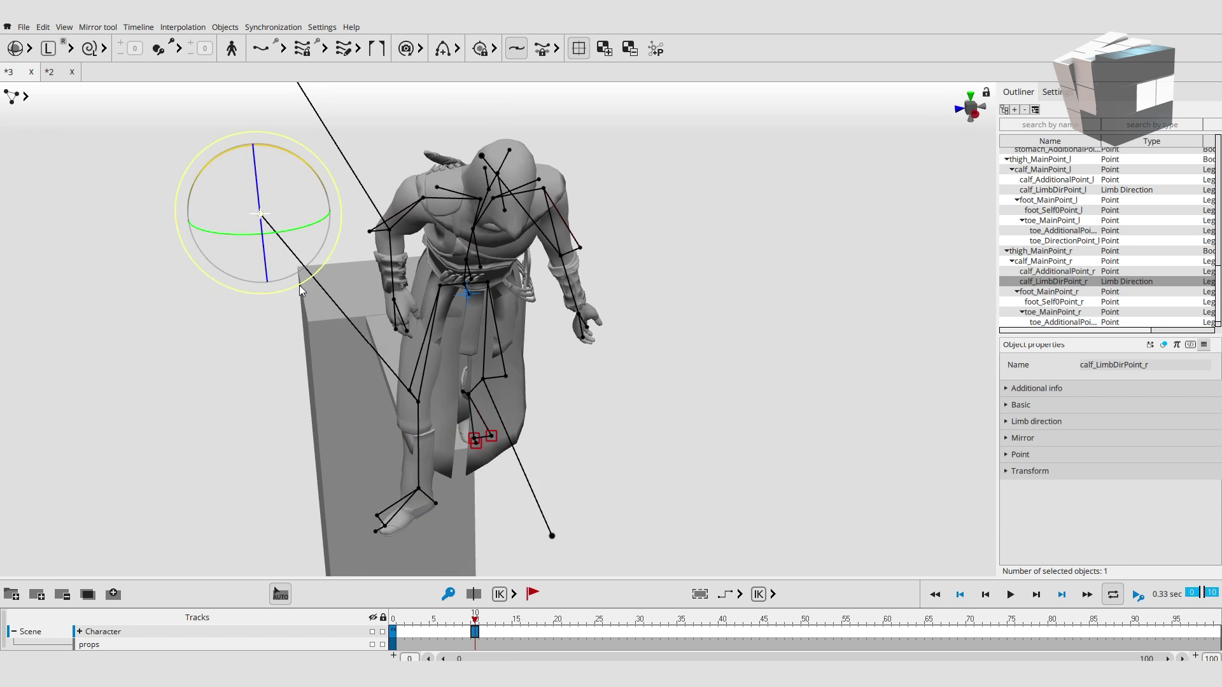
key(ctrl+z)
key(ctrl+z)
key(ctrl+z)
key(ctrl+z)
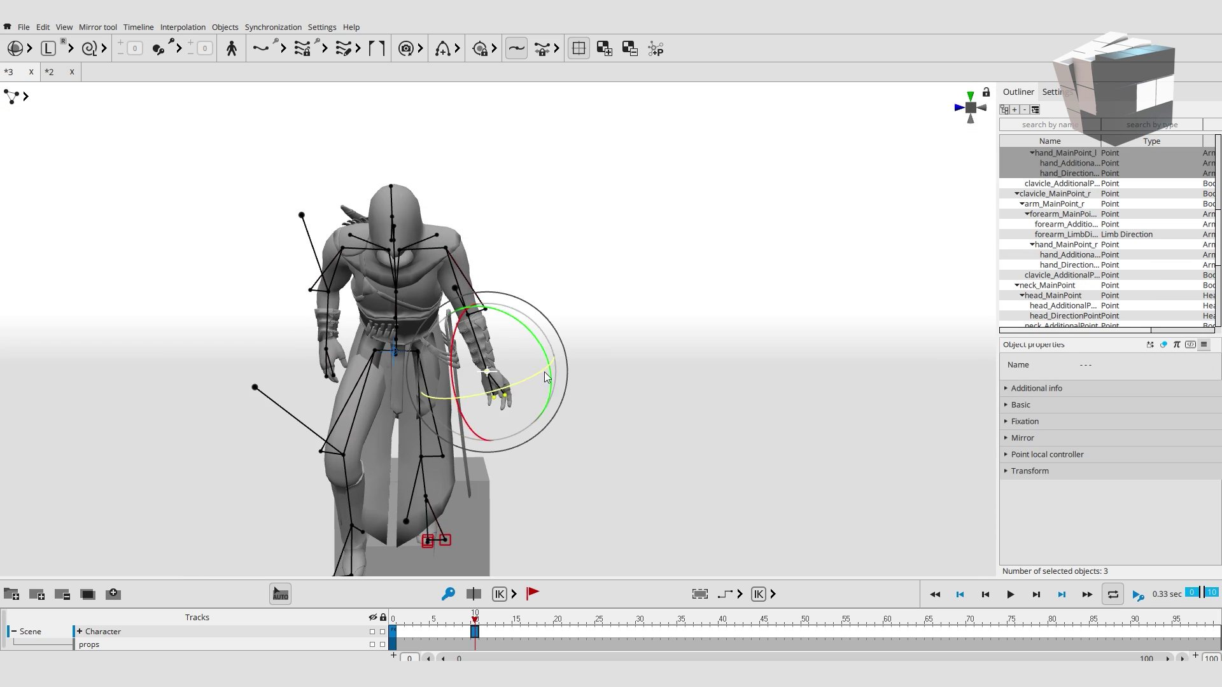
key(ctrl+z)
key(ctrl+z)
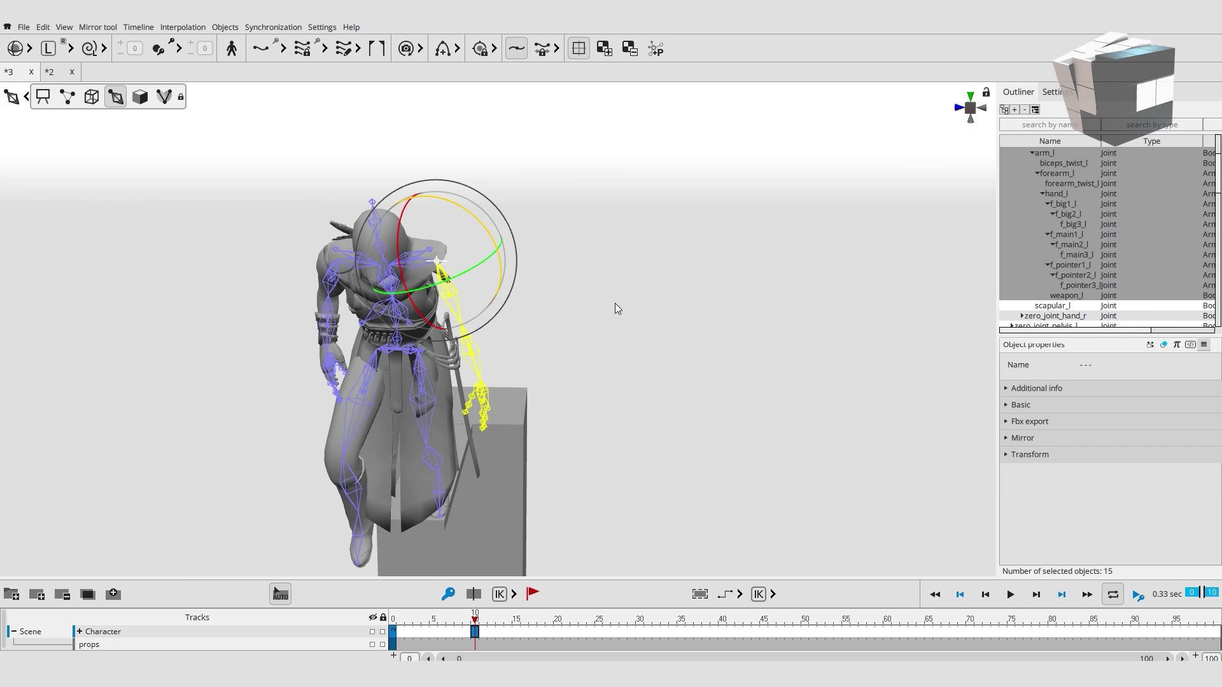
key(ctrl+z)
key(ctrl+z)
key(ctrl+z)
key(ctrl+z)
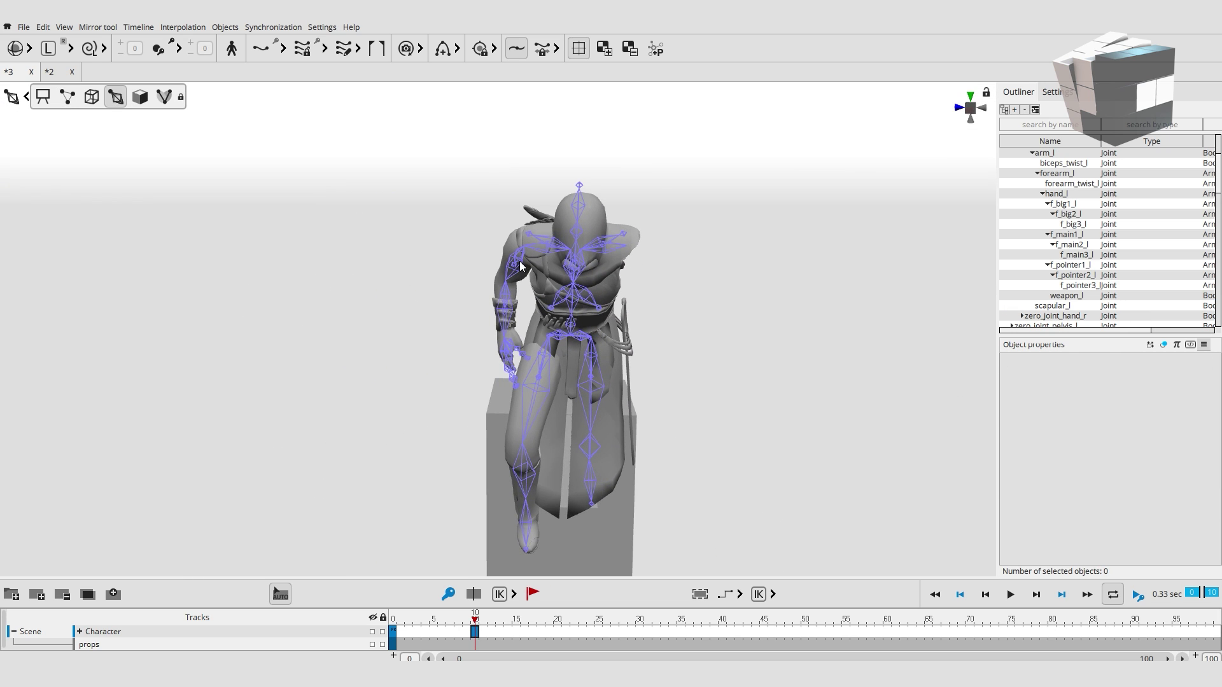
click(520, 266)
key(ctrl+z)
key(ctrl+z)
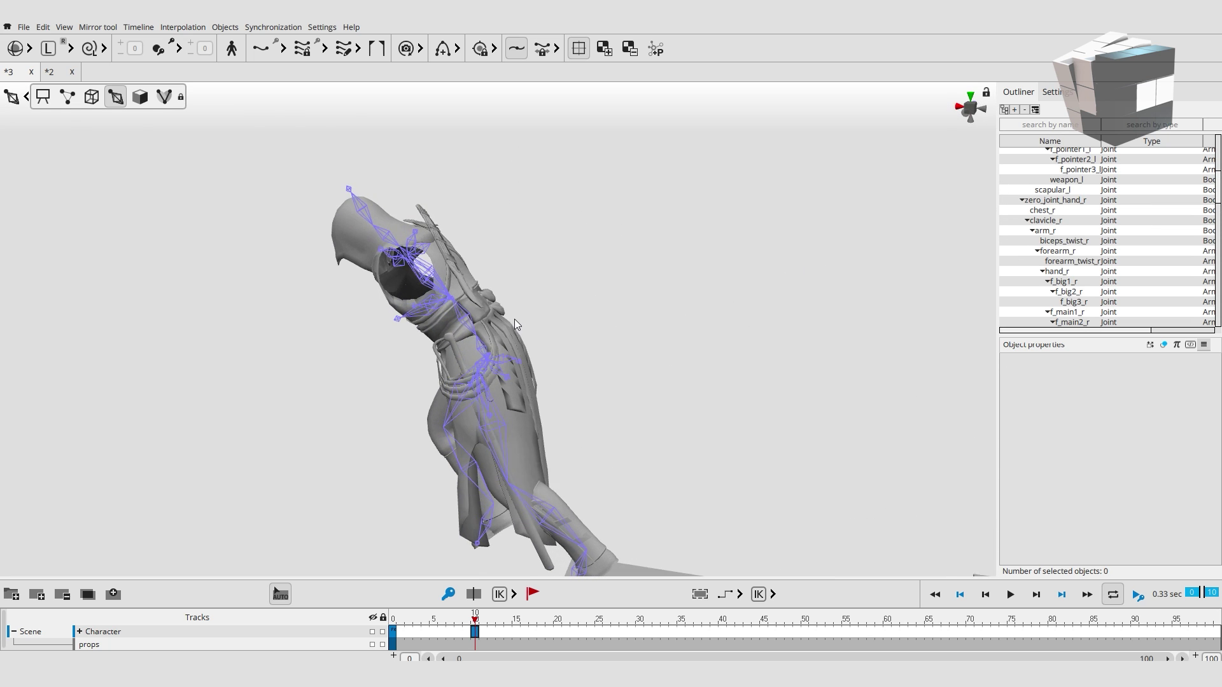
key(ctrl+z)
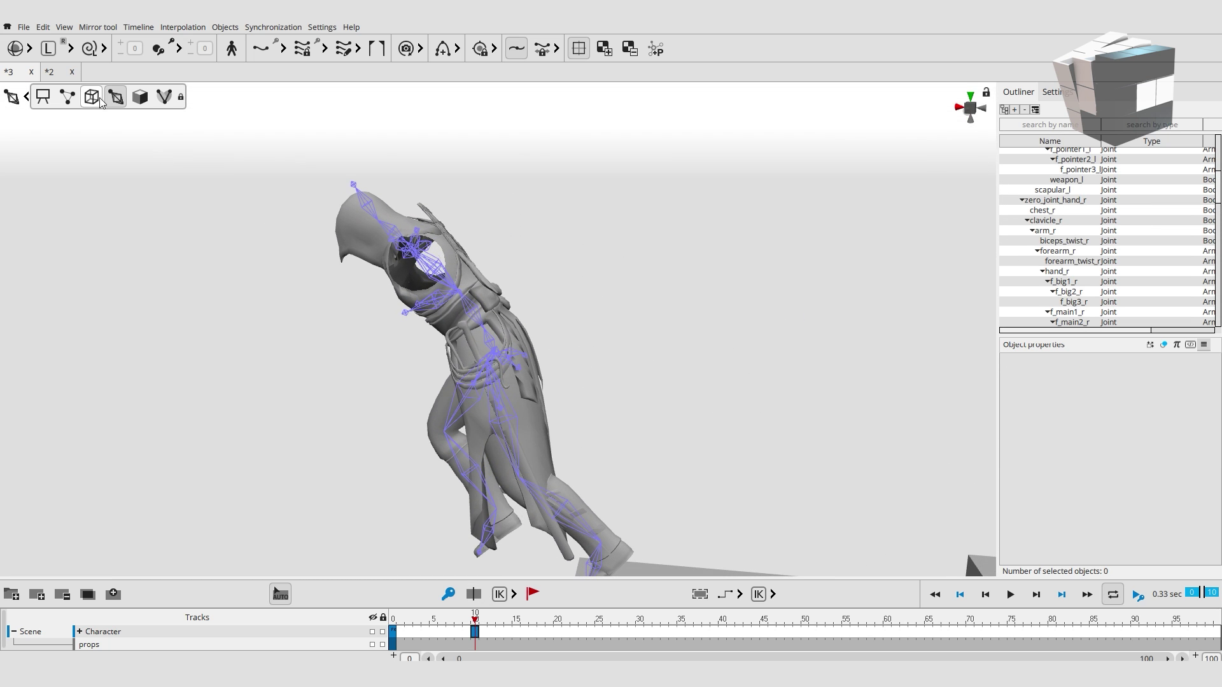
click(67, 96)
click(473, 347)
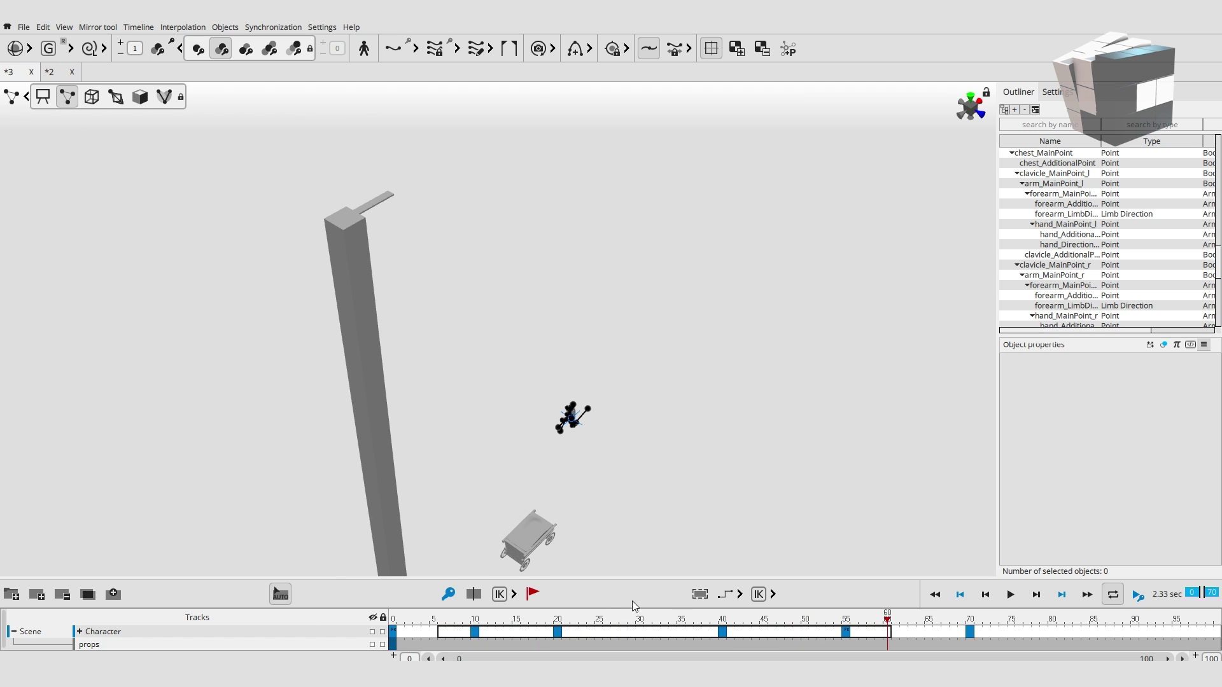
Set the Character track keys to Bezier interpolation and frame the crouching character at frame 0
click(739, 594)
click(430, 636)
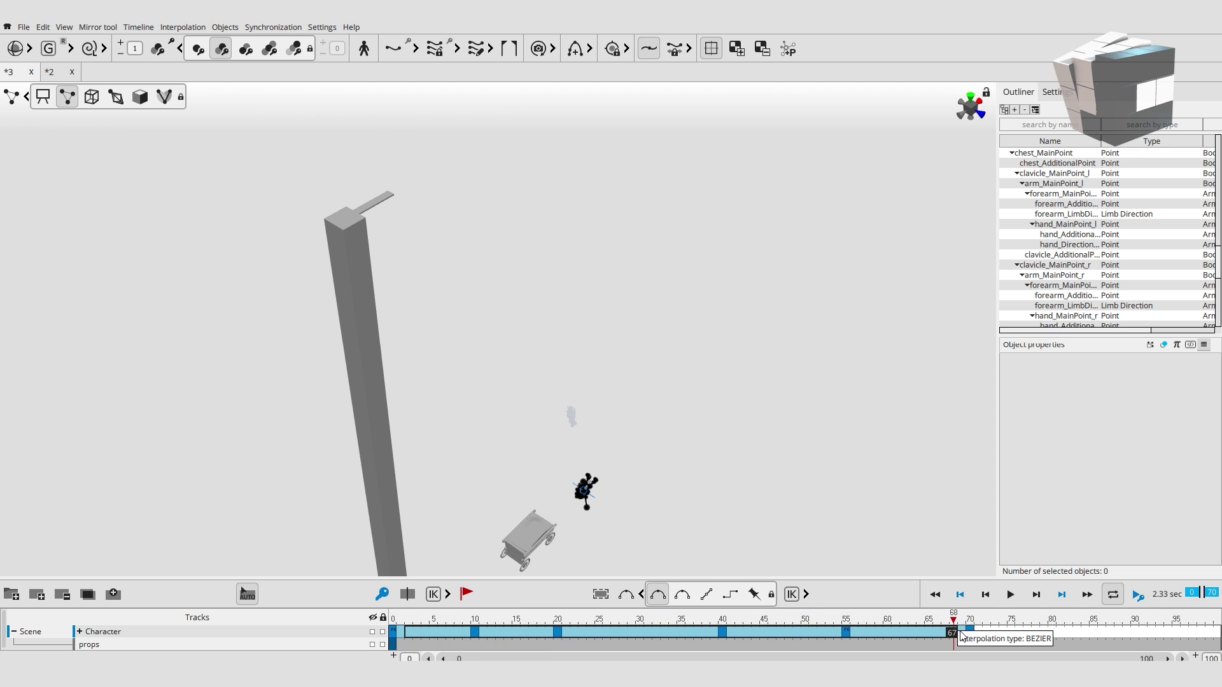
click(397, 632)
mouse_move(359, 572)
right_down()
mouse_move(458, 428)
mouse_move(358, 344)
right_up()
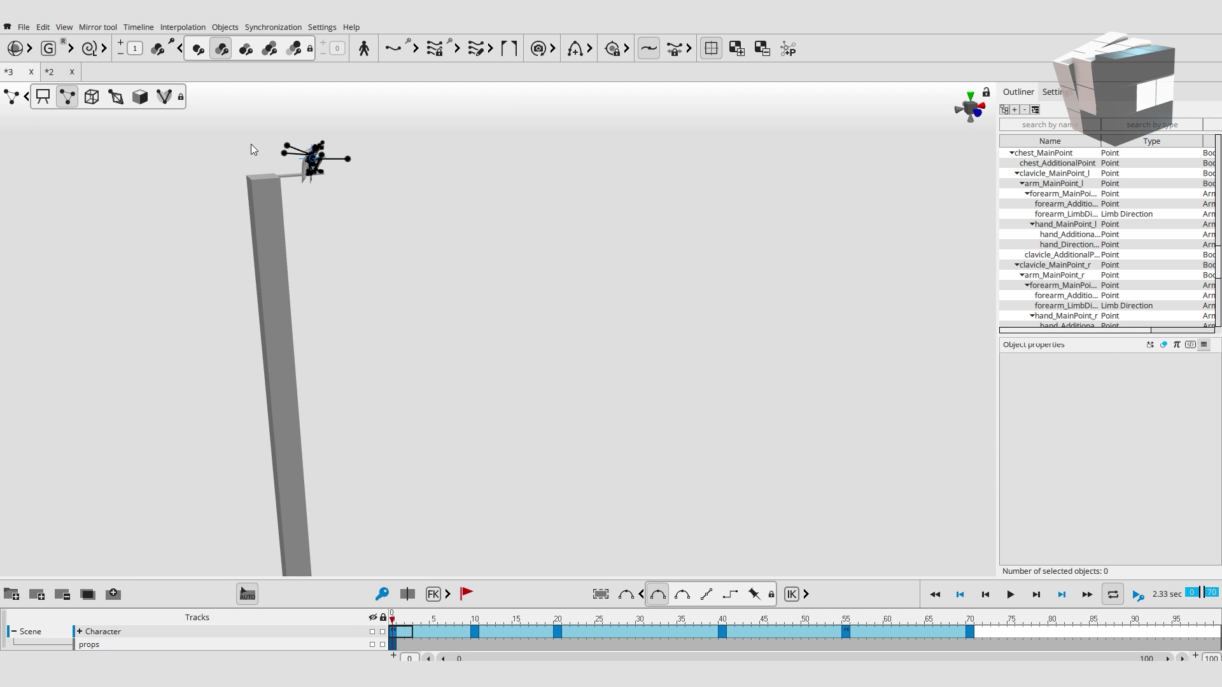
drag(251, 149, 418, 245)
key(f)
right_drag(753, 344, 757, 378)
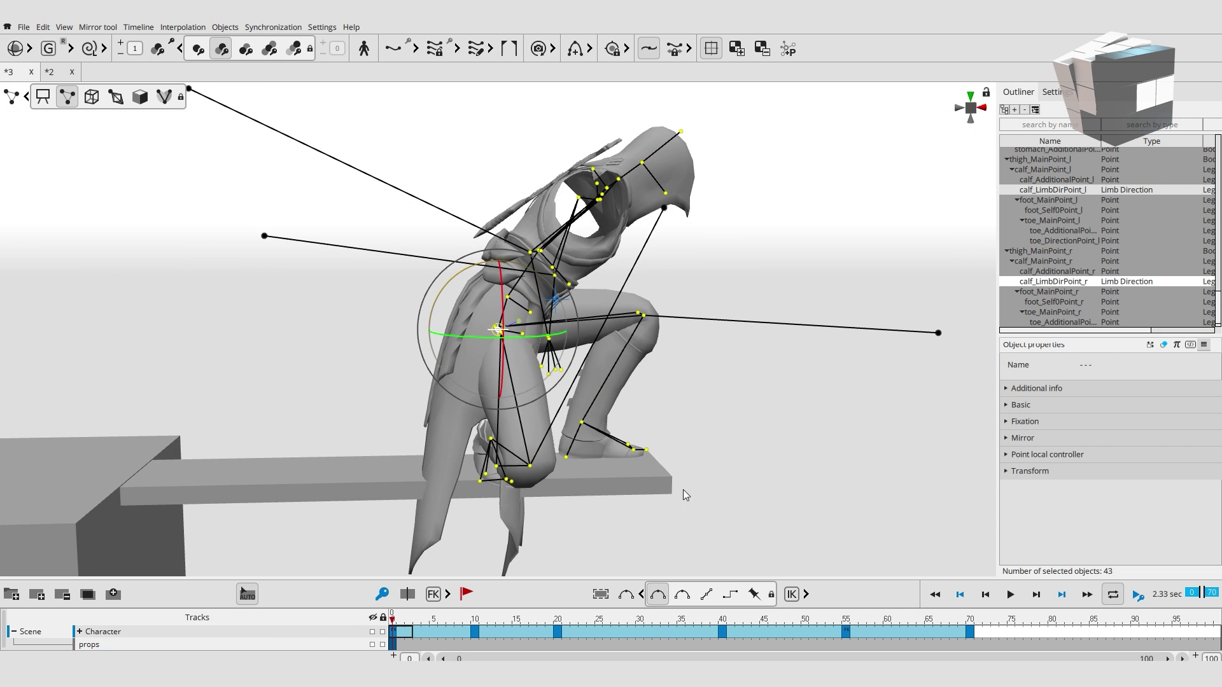
middle_drag(682, 490, 542, 383)
click(507, 453)
Create a ballistic flight trajectory starting from the key at frame 11
drag(398, 627, 486, 636)
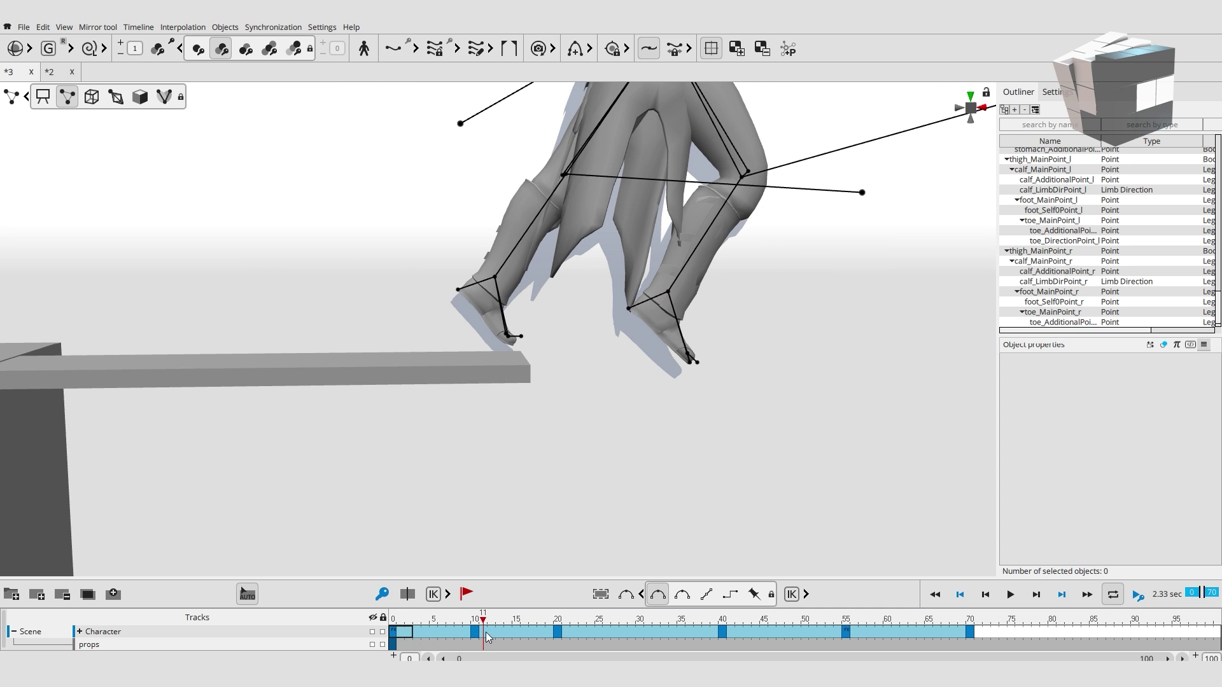
click(485, 633)
click(482, 638)
click(681, 594)
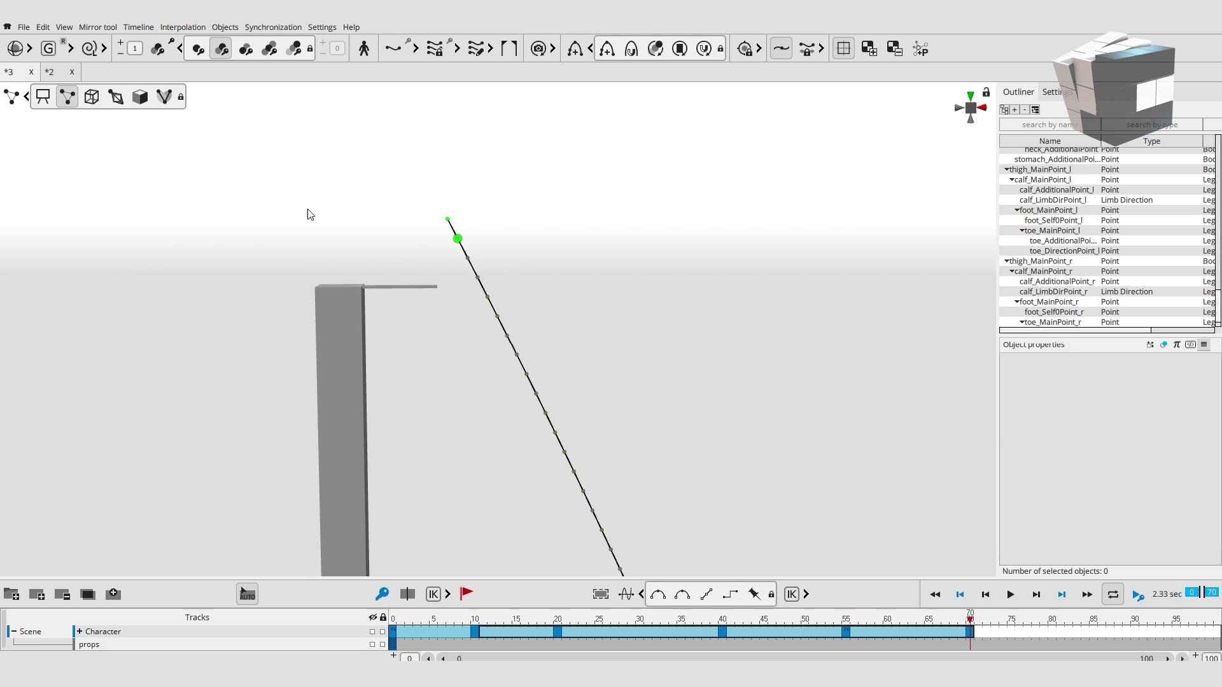
click(456, 242)
drag(492, 196, 488, 186)
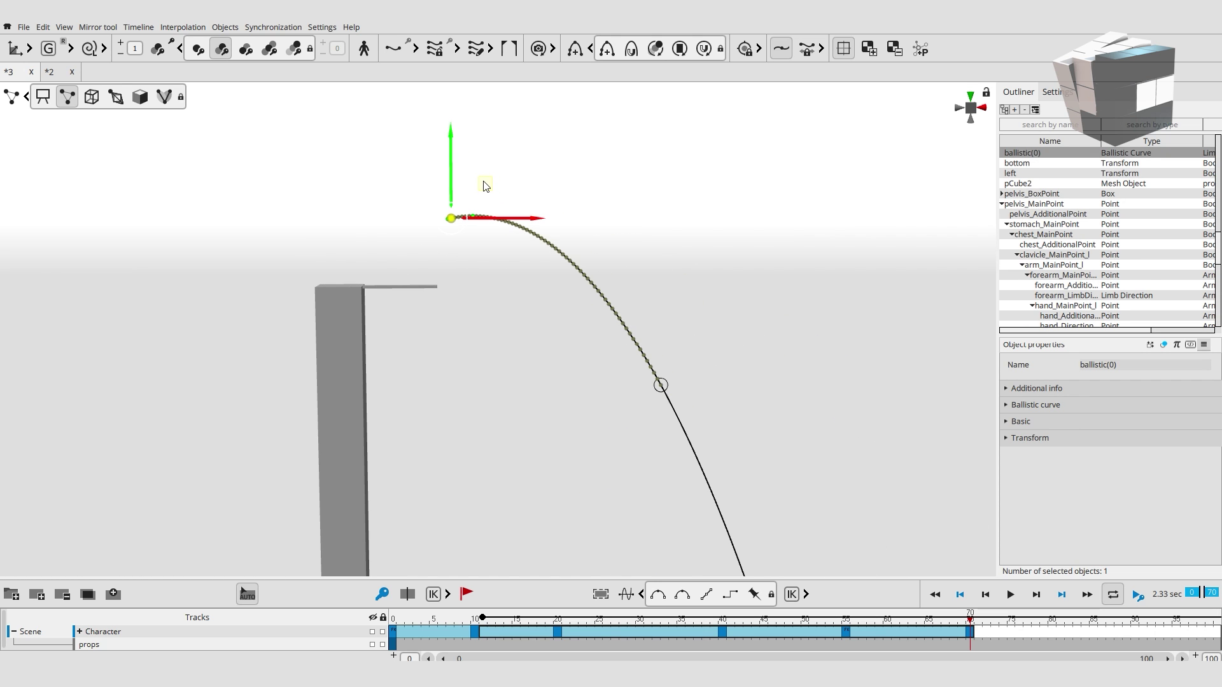
drag(485, 185, 486, 188)
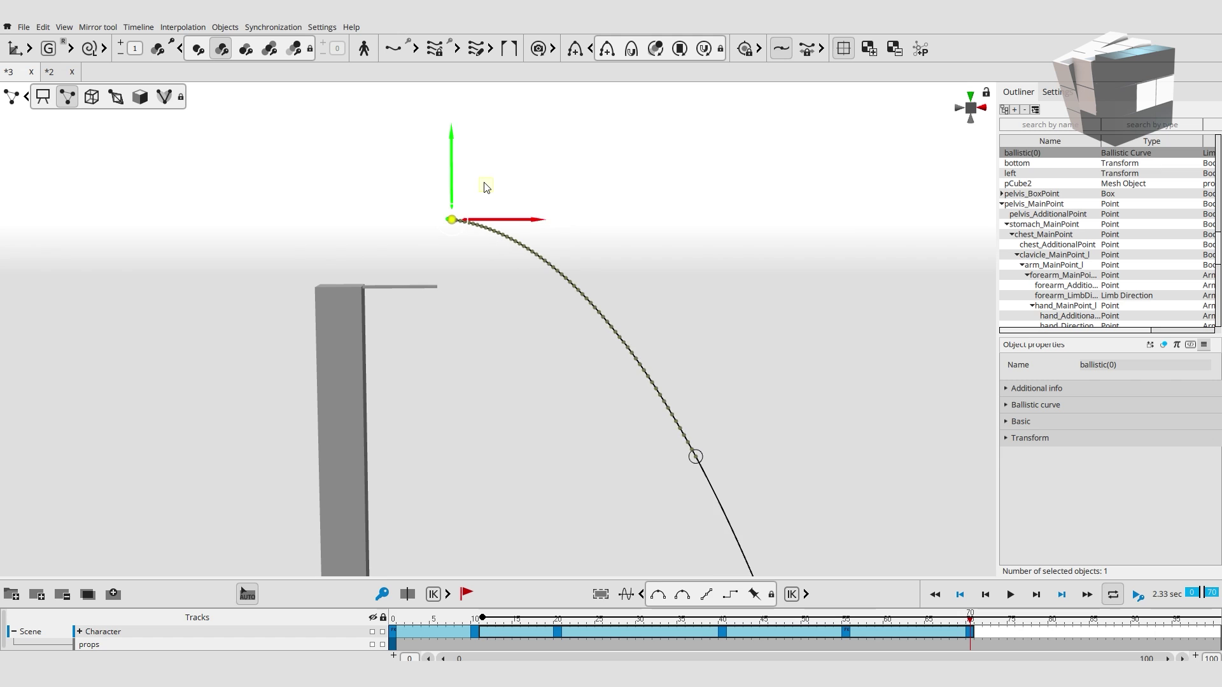
drag(485, 185, 487, 188)
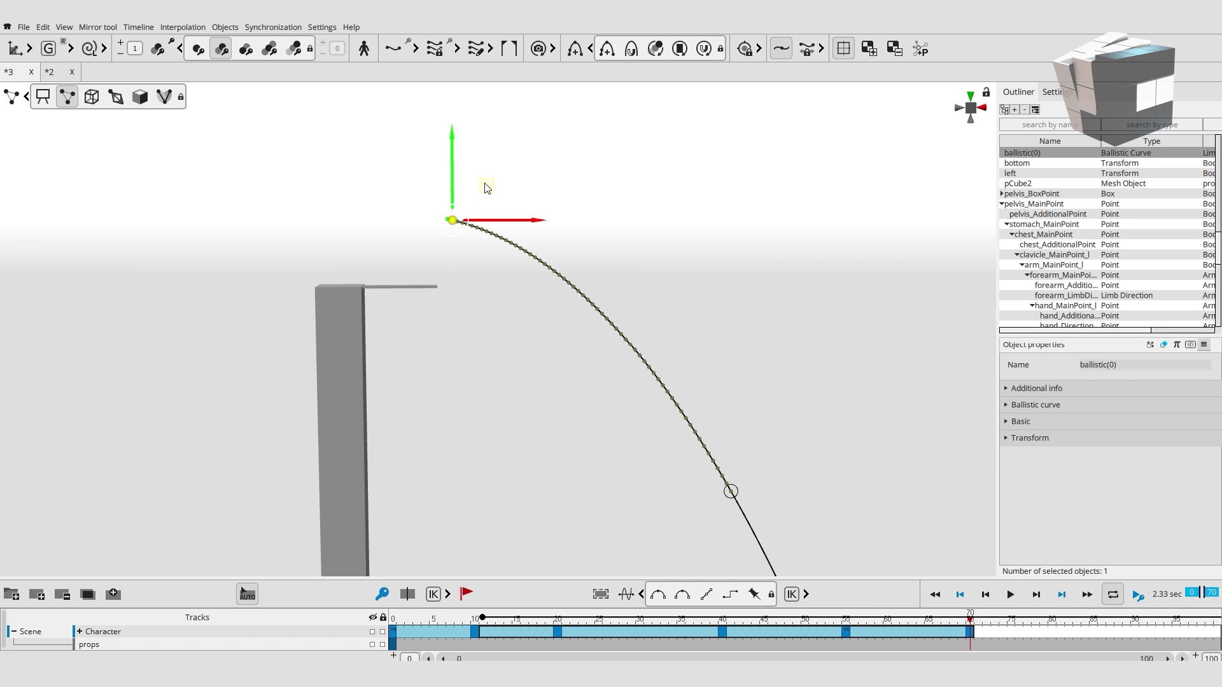
middle_drag(485, 186, 452, 291)
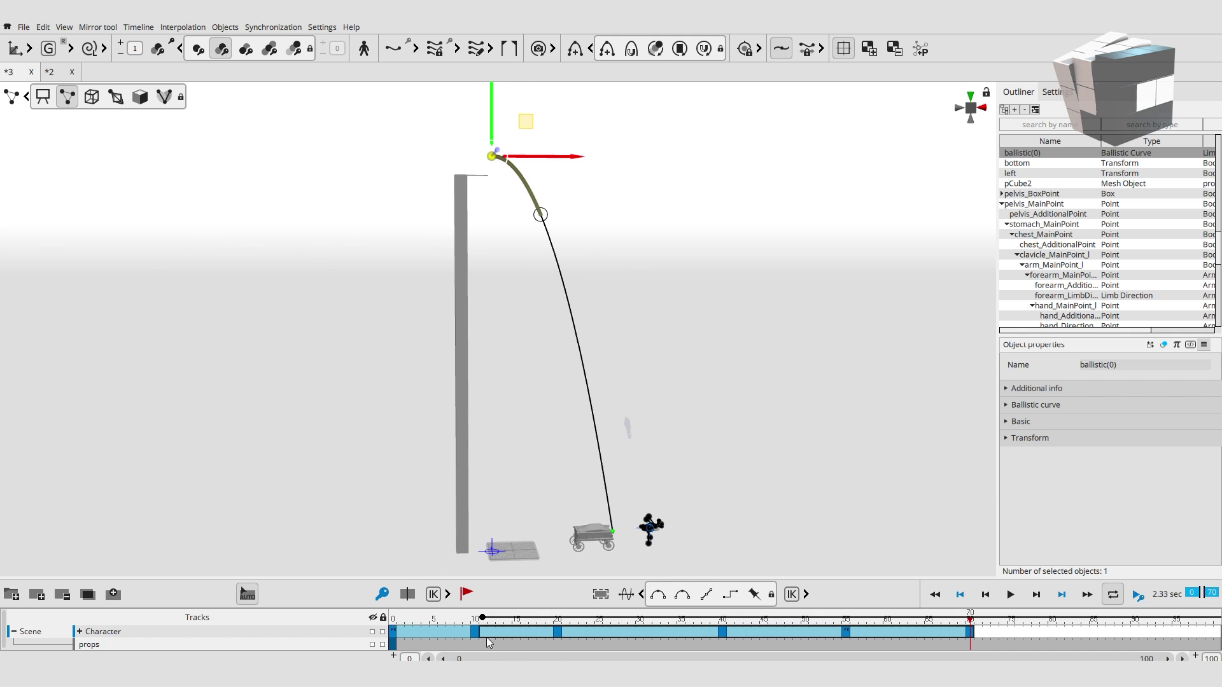
scroll(886, 638, down, 1)
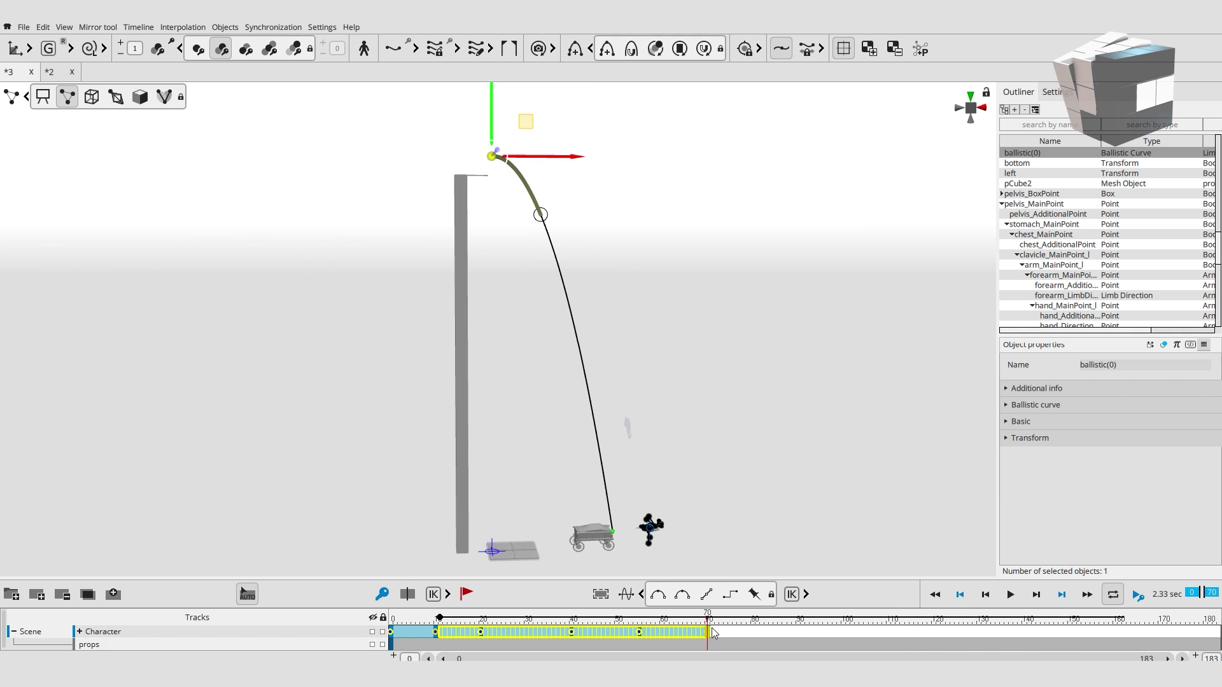
click(1124, 639)
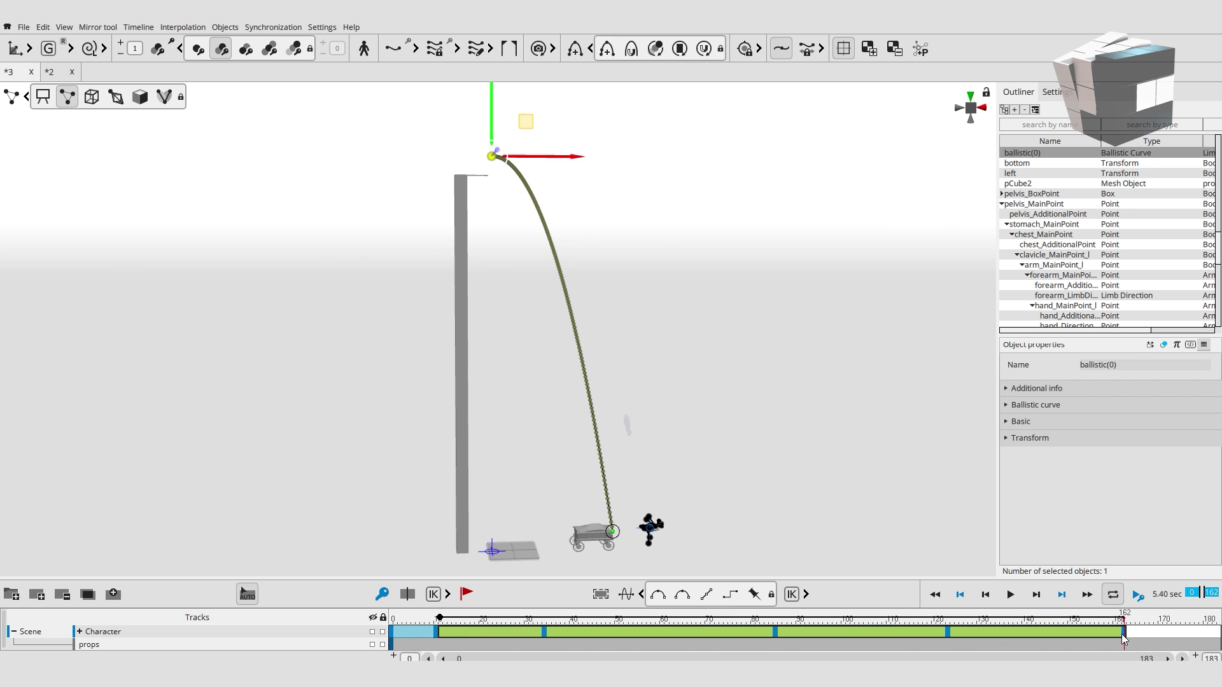
scroll(610, 534, up, 5)
click(598, 331)
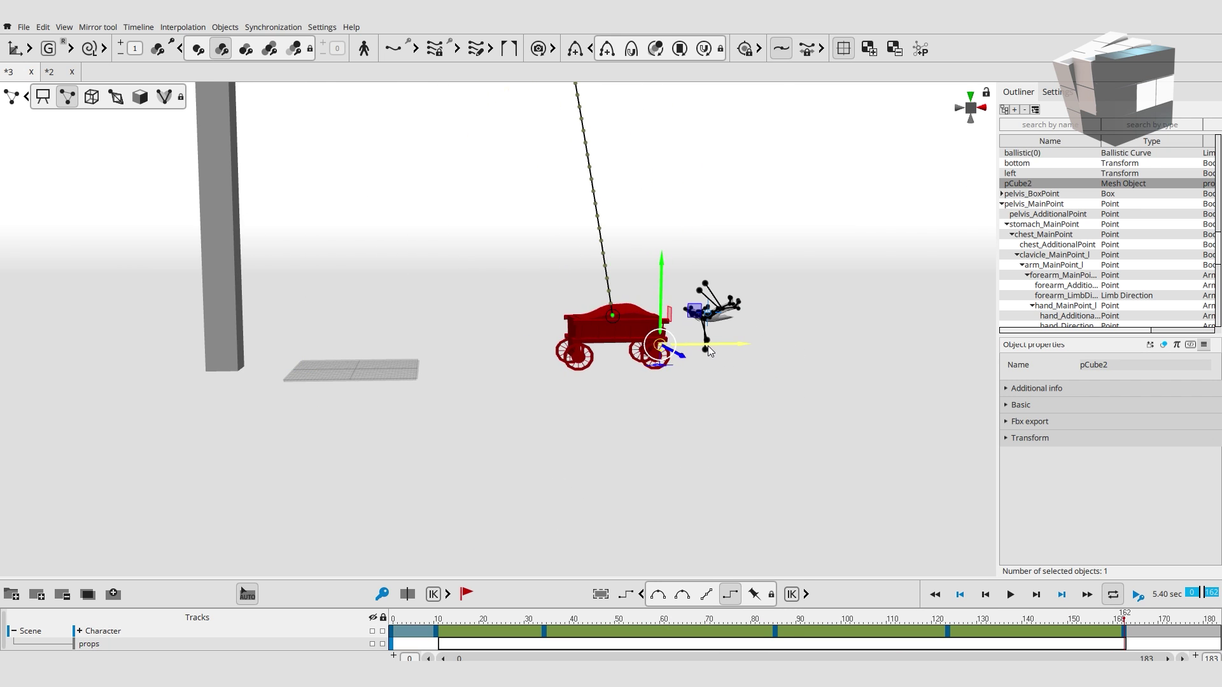
mouse_move(652, 346)
middle_down()
mouse_move(718, 424)
mouse_move(464, 444)
mouse_move(450, 276)
mouse_move(471, 125)
mouse_move(712, 223)
mouse_move(356, 307)
middle_up()
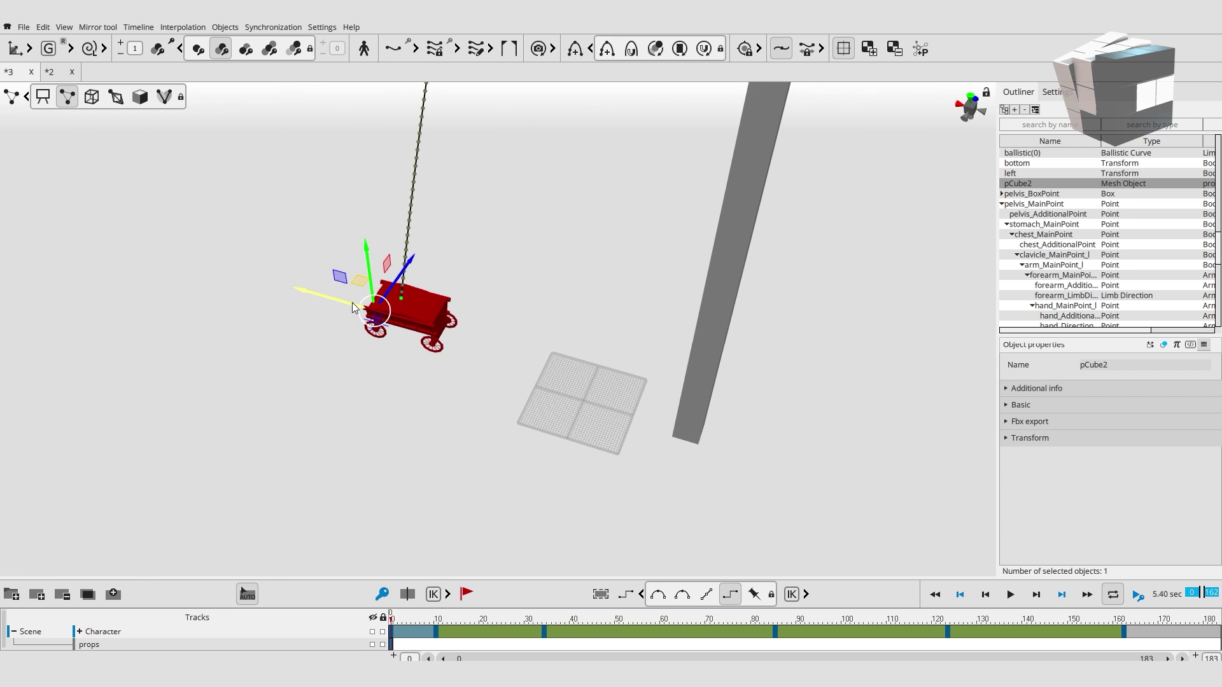
mouse_move(637, 268)
middle_down()
mouse_move(462, 404)
mouse_move(836, 411)
mouse_move(559, 434)
middle_up()
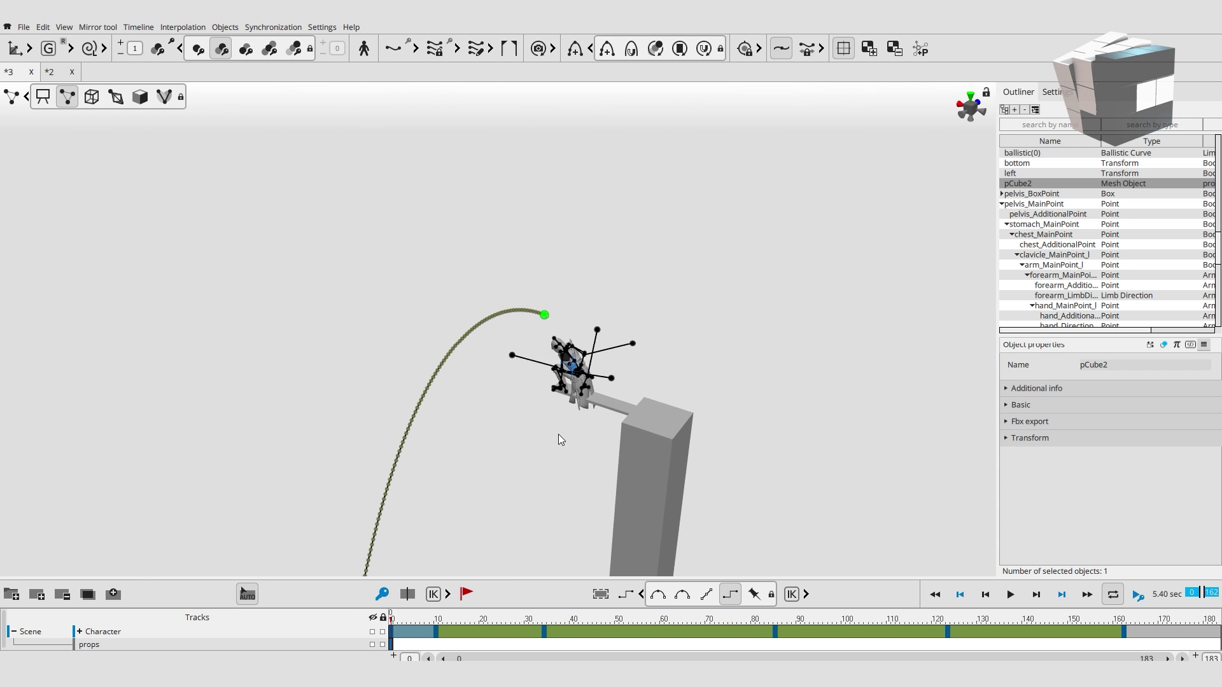
click(544, 315)
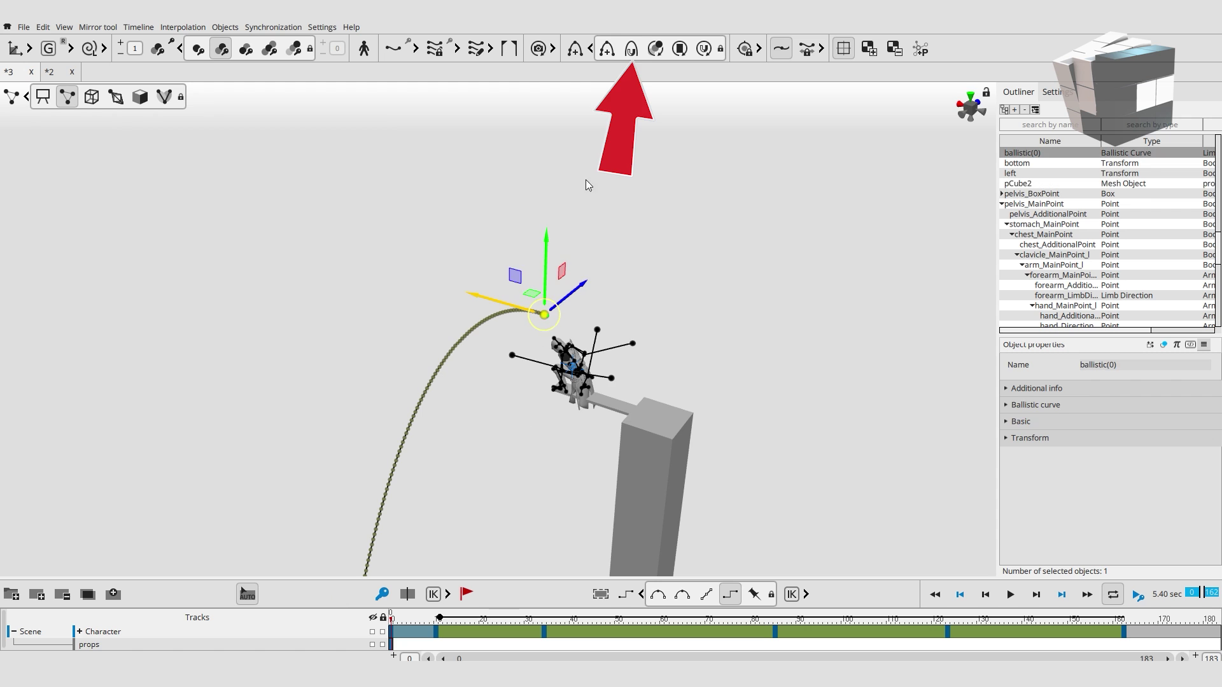
Orbit around the posed character, its trajectory and the cart, selecting the left arm chain
mouse_move(484, 509)
middle_down()
mouse_move(546, 376)
mouse_move(395, 349)
mouse_move(484, 483)
middle_up()
click(552, 636)
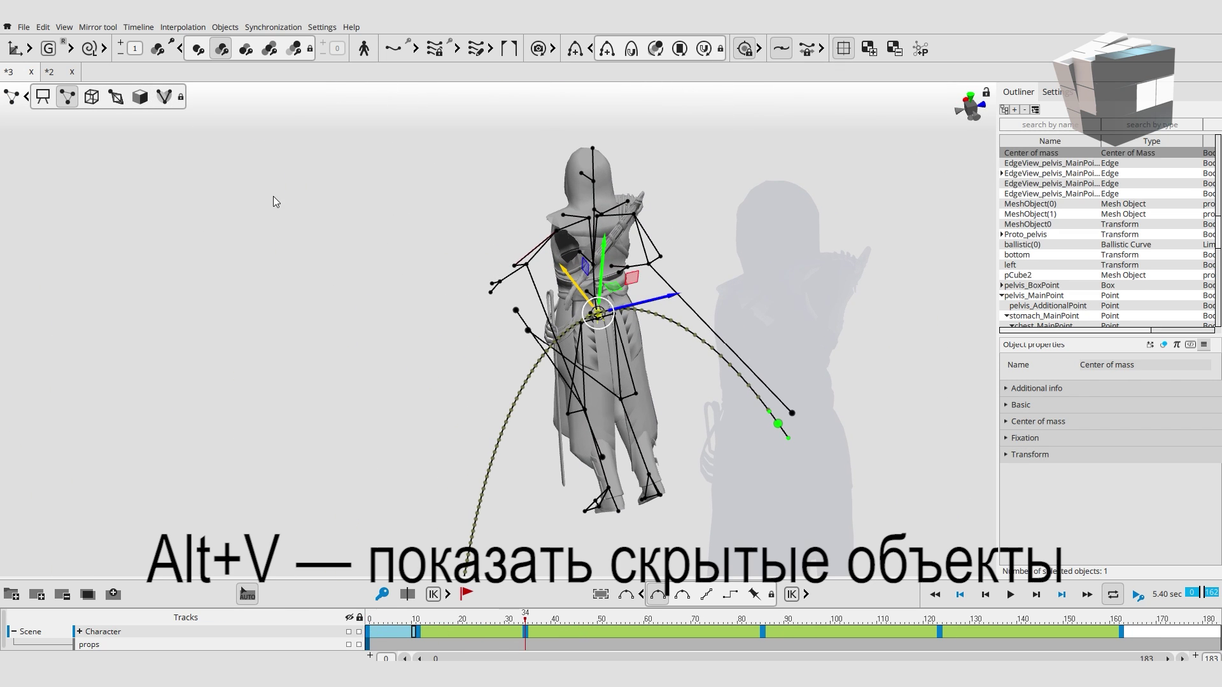
mouse_move(376, 247)
right_down()
mouse_move(465, 265)
mouse_move(355, 305)
mouse_move(496, 313)
right_up()
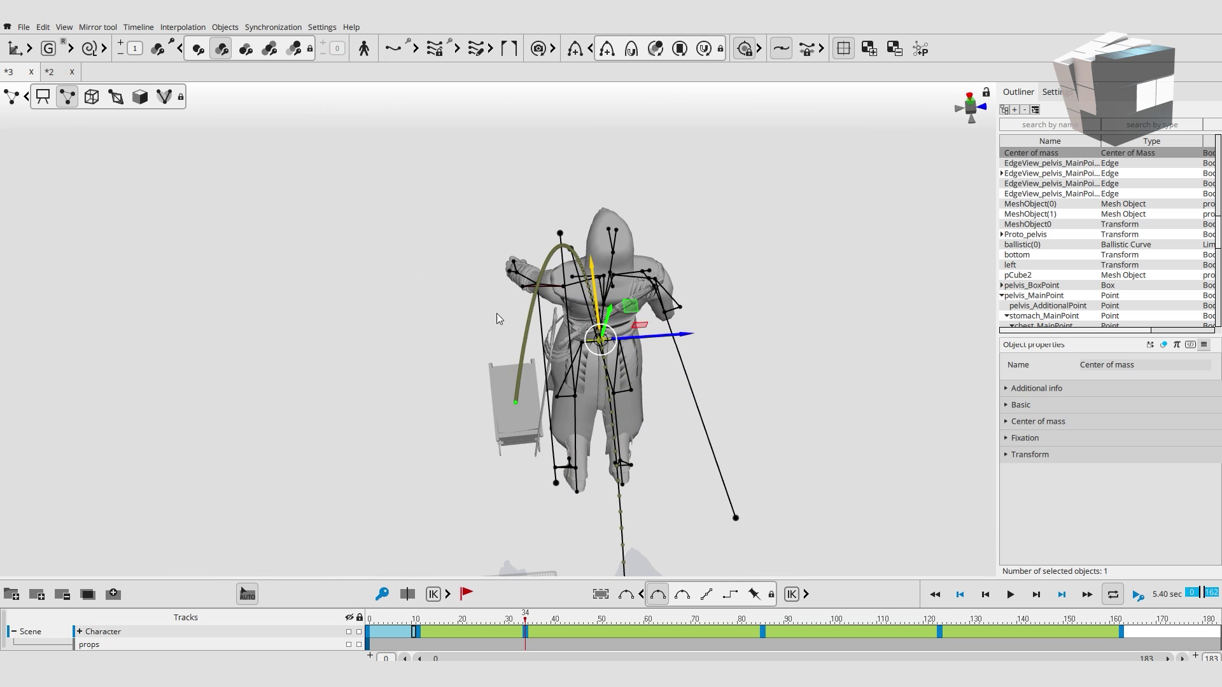
click(565, 288)
mouse_move(570, 293)
right_down()
mouse_move(363, 352)
mouse_move(560, 379)
mouse_move(527, 210)
mouse_move(467, 371)
mouse_move(497, 445)
right_up()
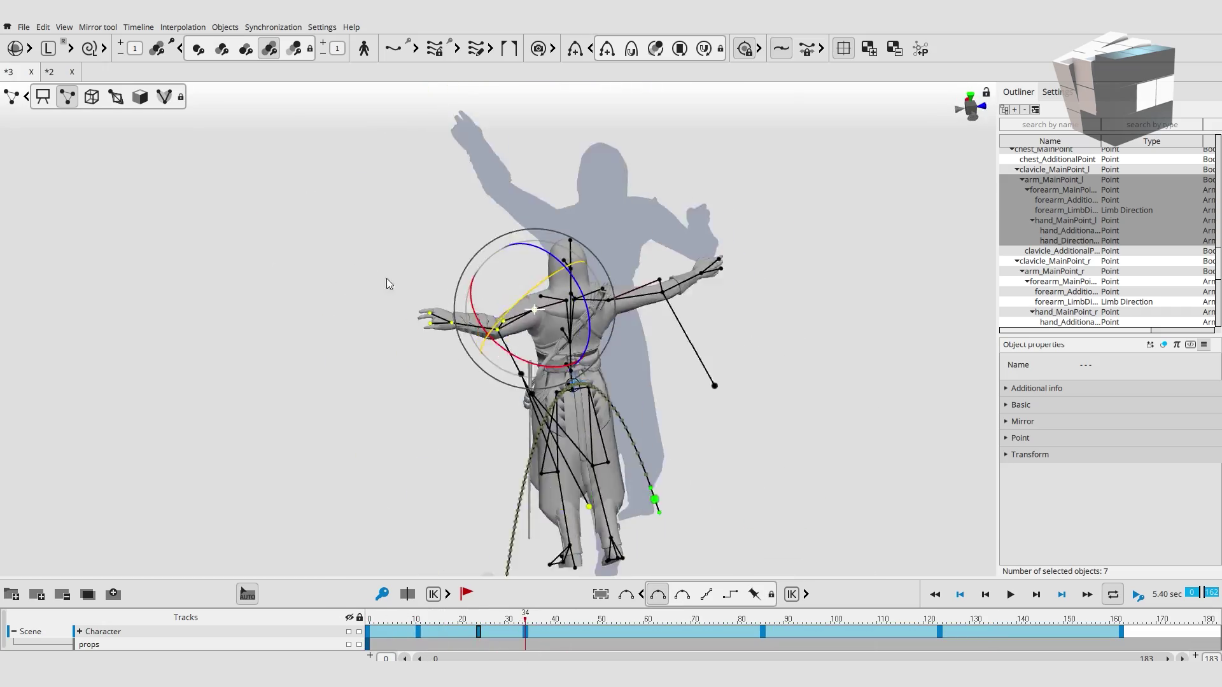
Scrub to the landing near frame 163, view the arc from above, then scrub back to frame 0
drag(530, 649, 1126, 637)
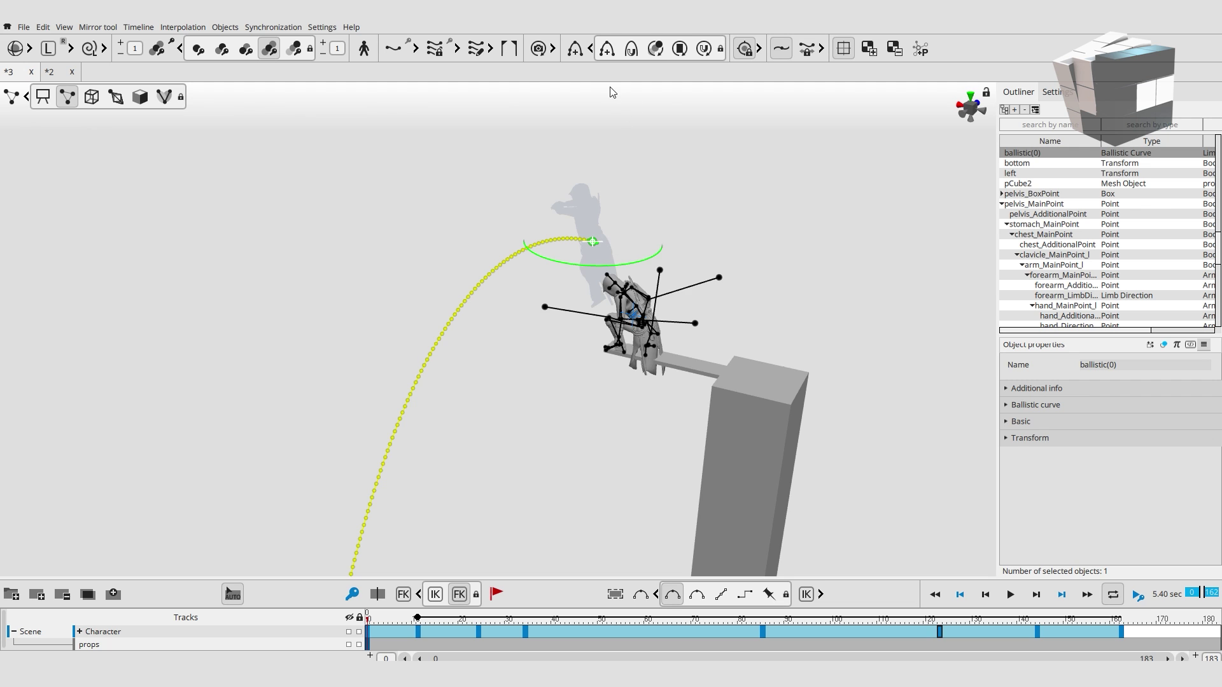
mouse_move(611, 92)
middle_down()
mouse_move(552, 285)
mouse_move(528, 266)
middle_up()
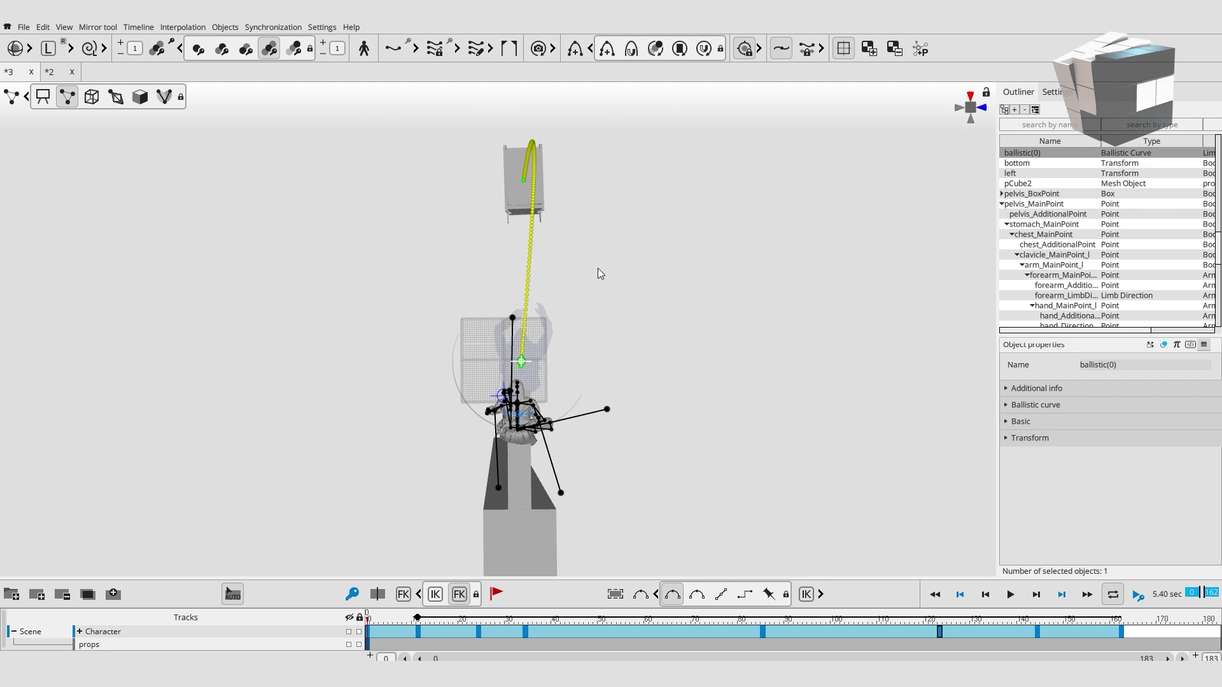
middle_drag(592, 272, 579, 280)
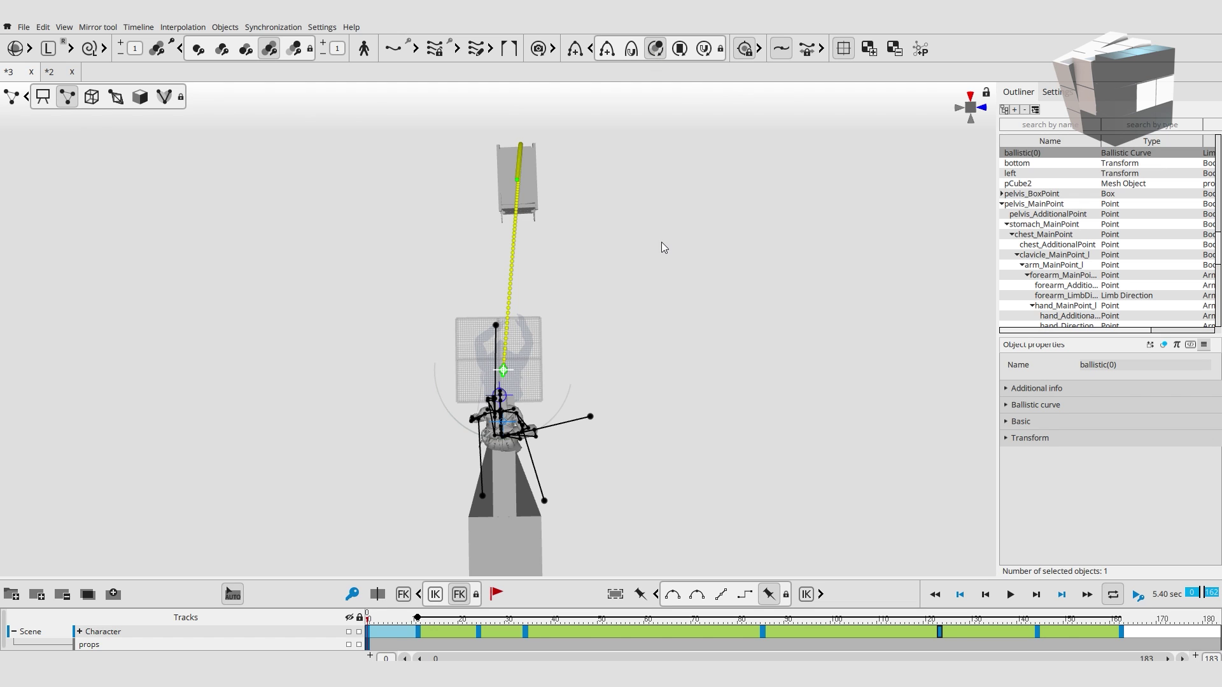
click(418, 627)
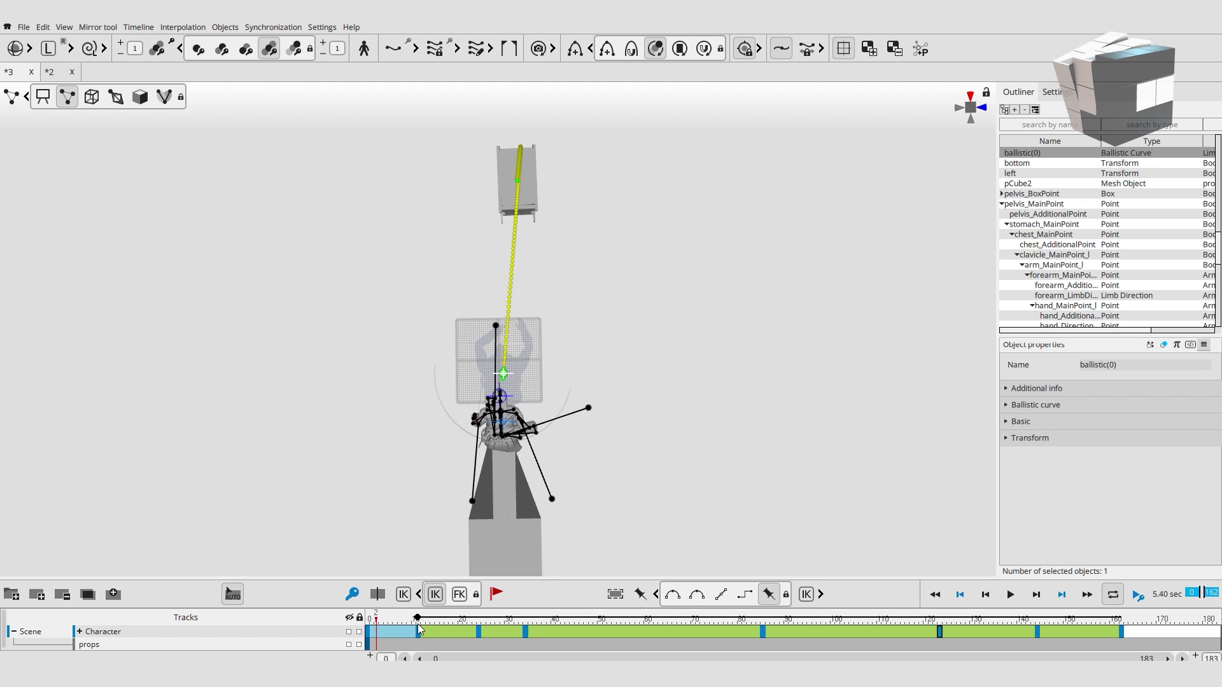
click(428, 627)
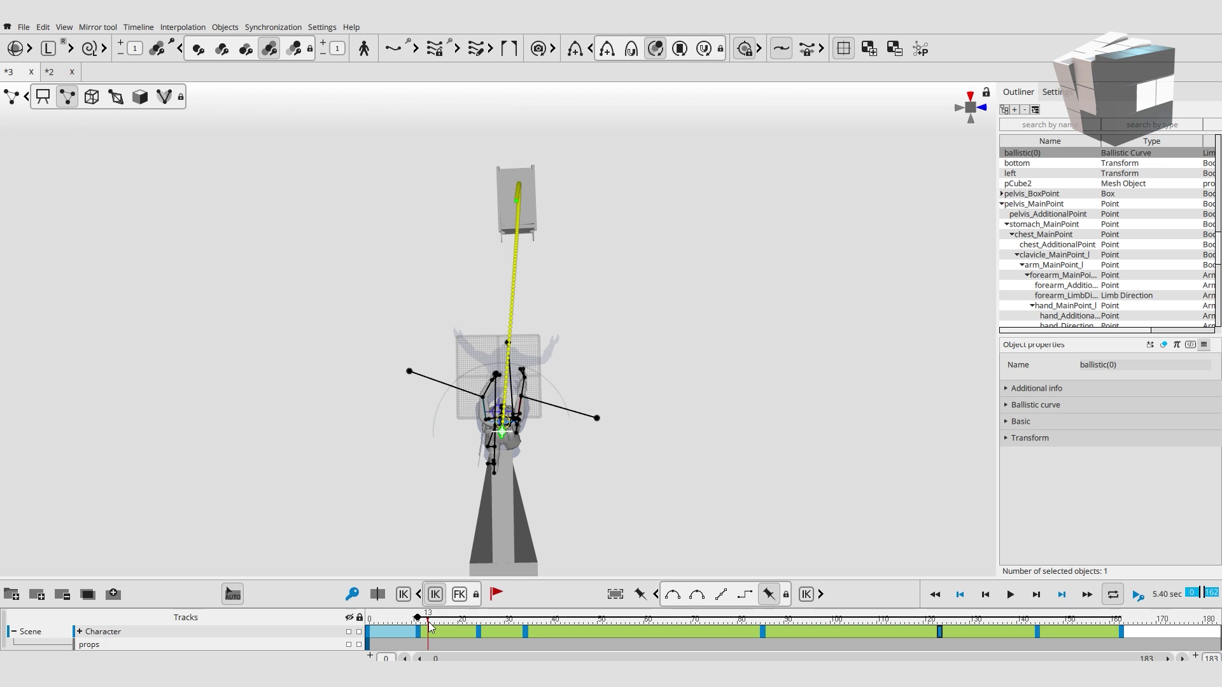
drag(420, 630, 367, 628)
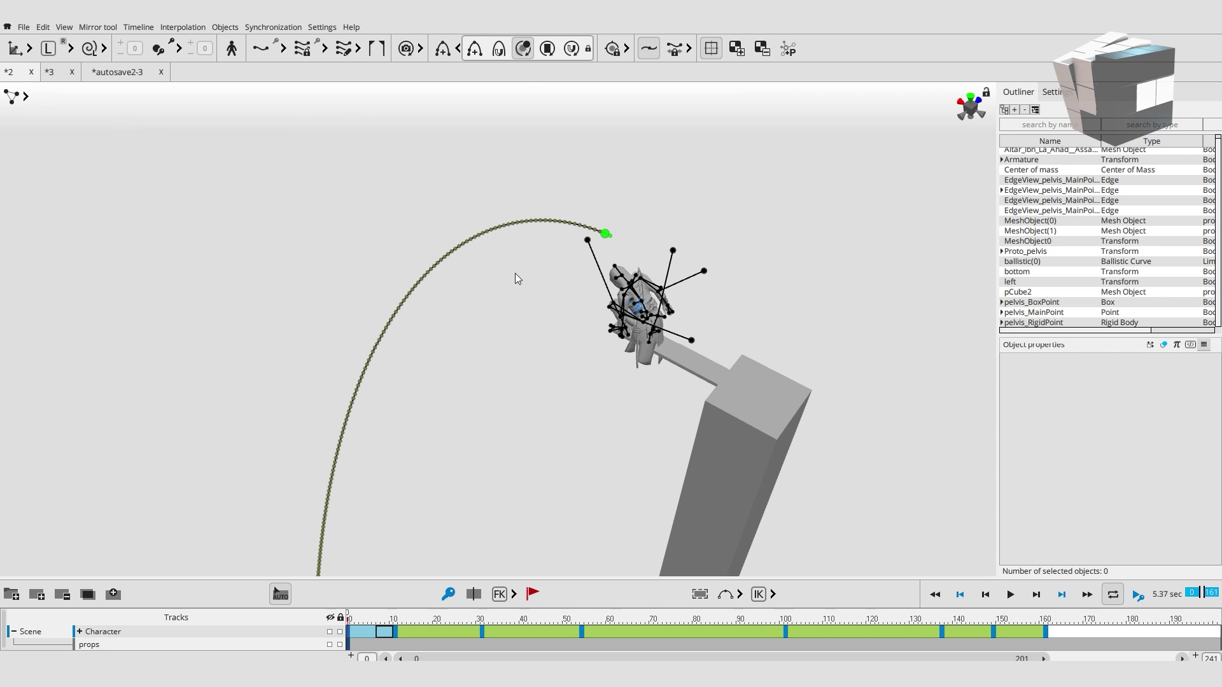
Snap the assassin mesh to the center of mass using Objects > Snap mesh to the center of mass
click(1047, 150)
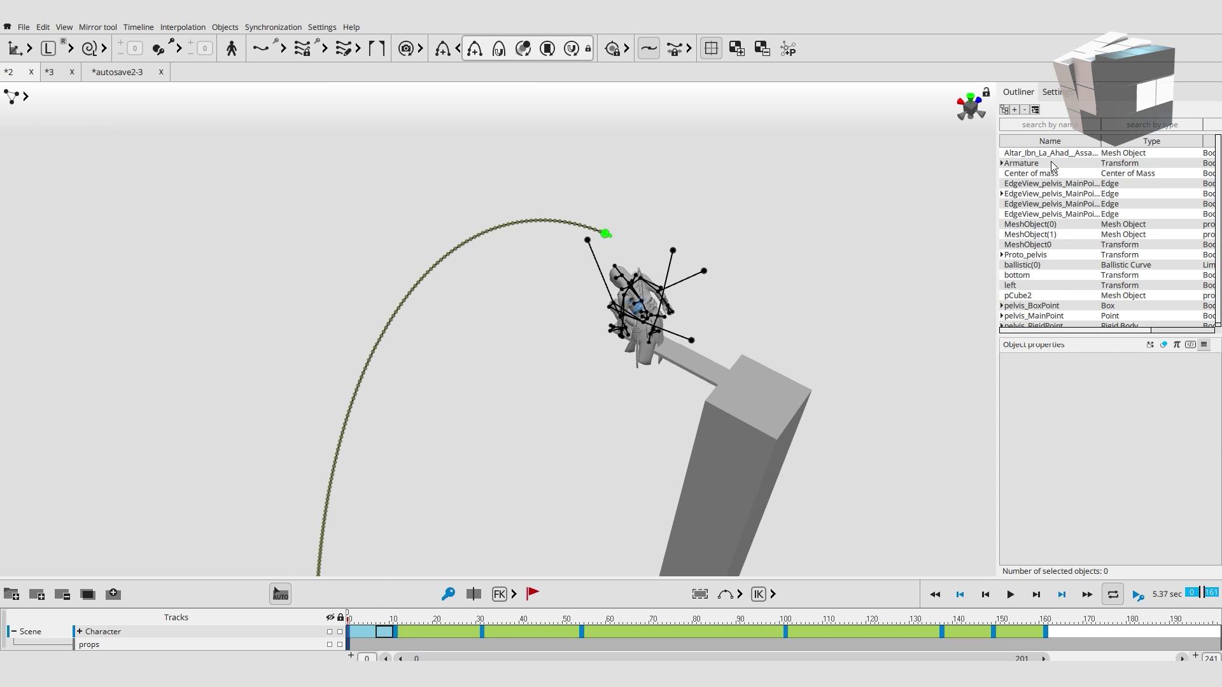
key(f)
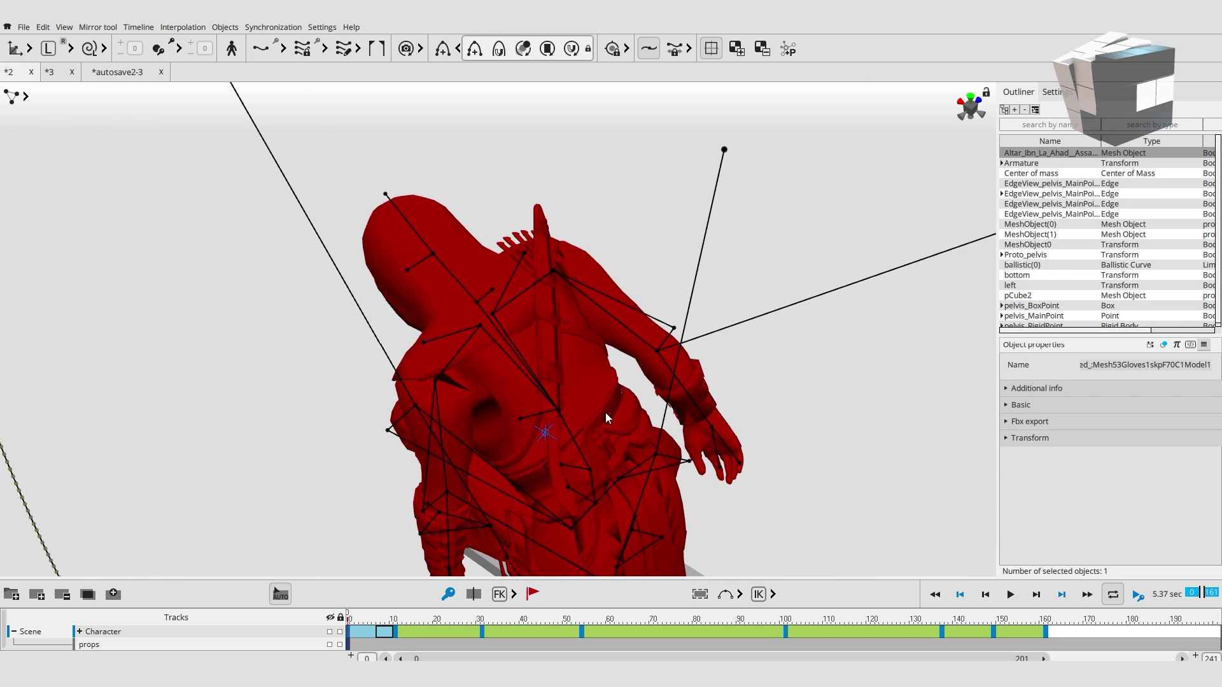
ctrl+click(545, 433)
key(f)
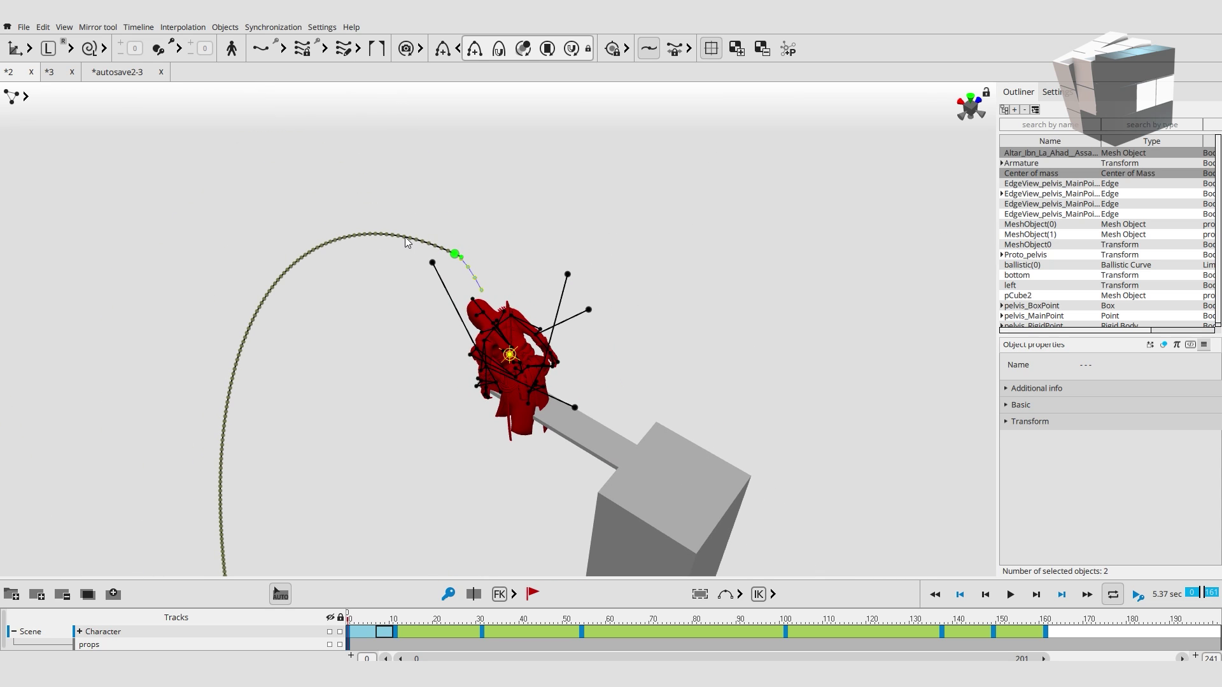
click(240, 29)
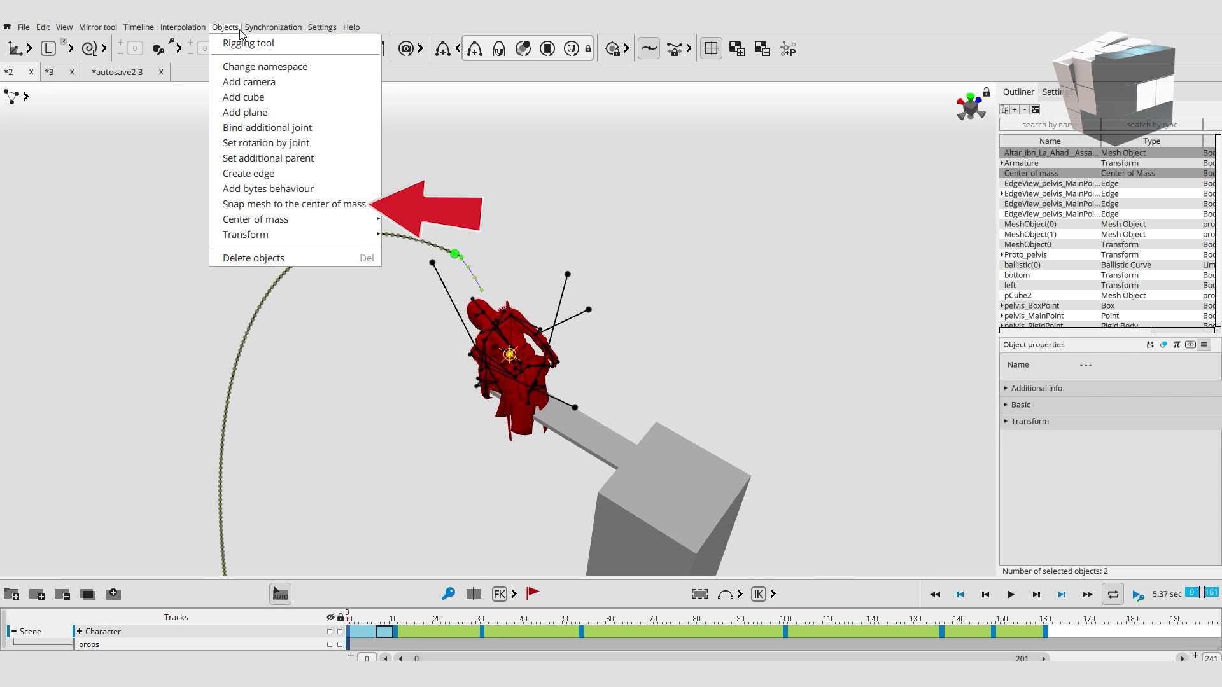
click(268, 205)
click(615, 248)
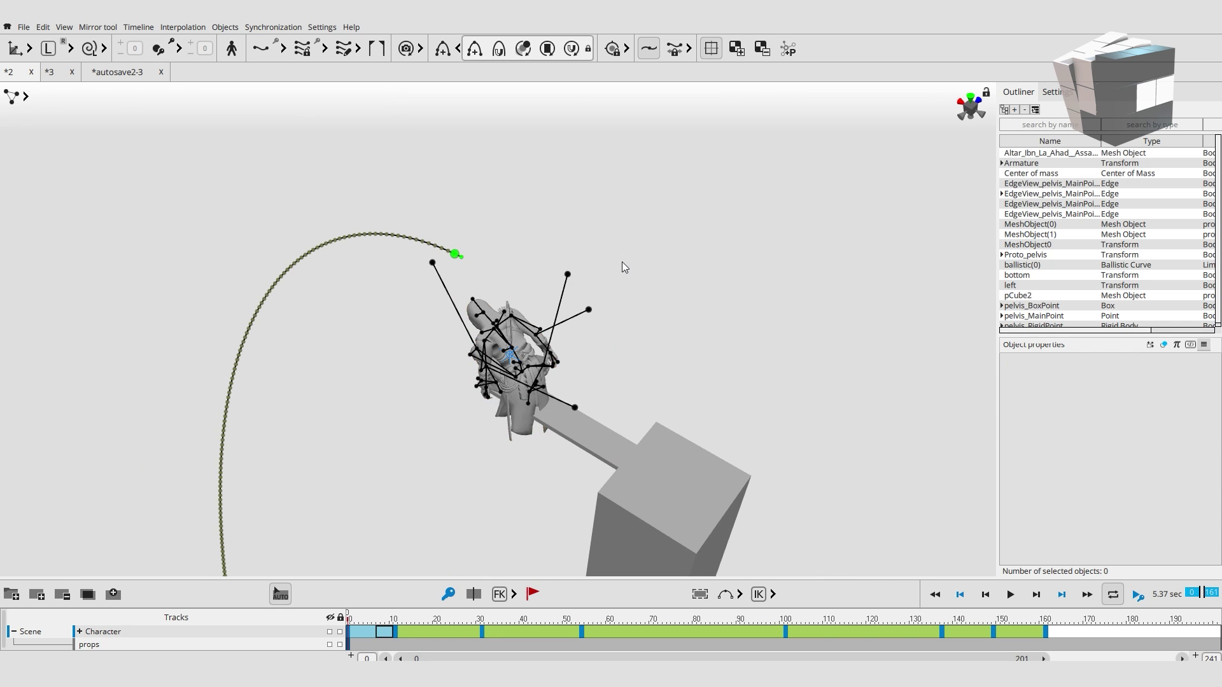
Show ghost poses along the ballistic arc and scrub between the ledge and the landing
click(452, 262)
click(529, 55)
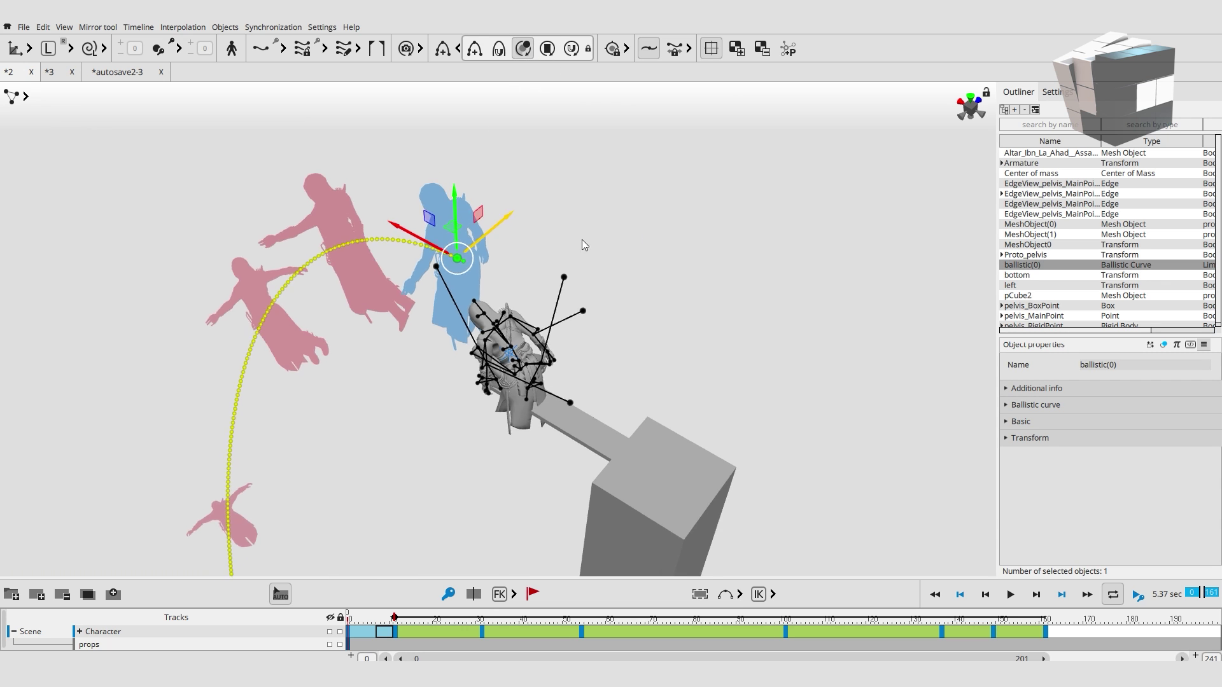
alt+drag(602, 242, 429, 363)
drag(374, 628, 656, 628)
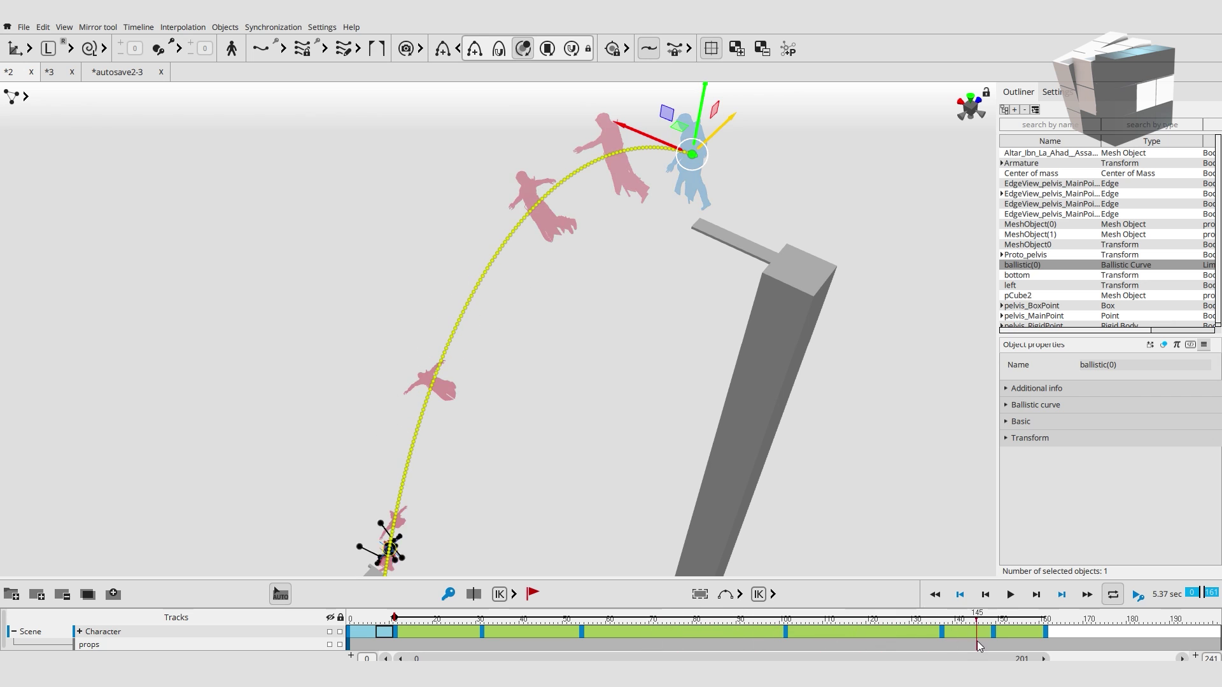
drag(979, 646, 360, 626)
alt+drag(562, 354, 321, 328)
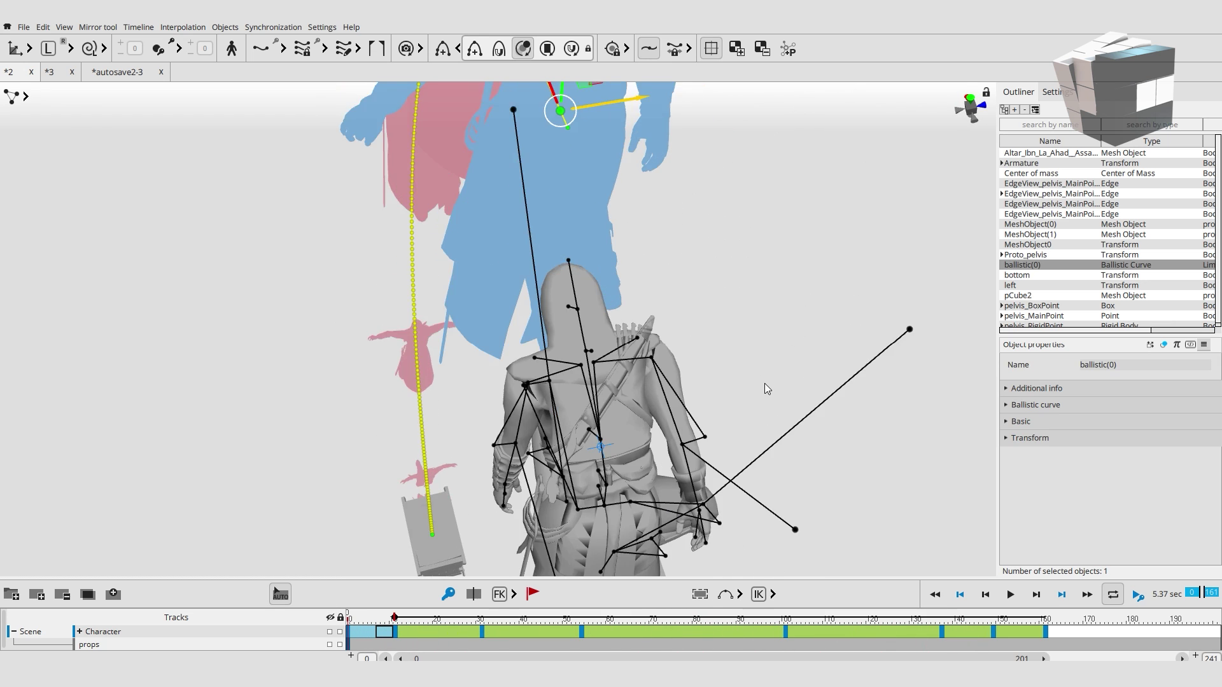
Hide the rig controls, return to frame 0 and play back the jump
click(384, 327)
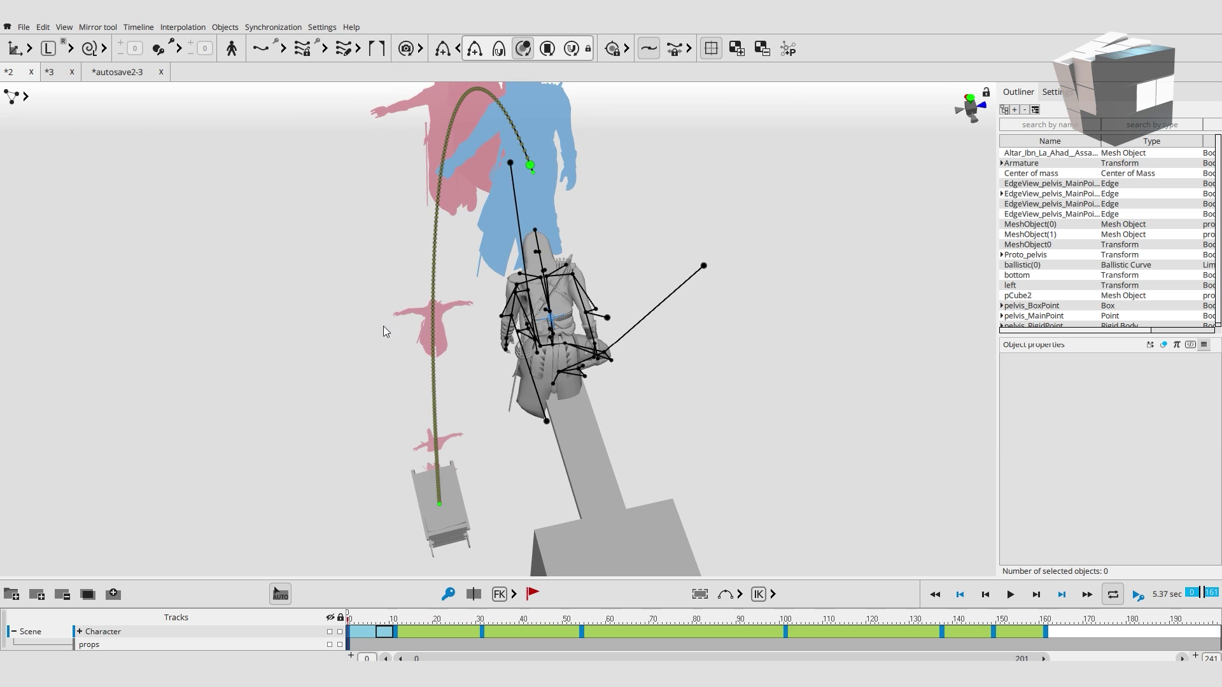
click(554, 320)
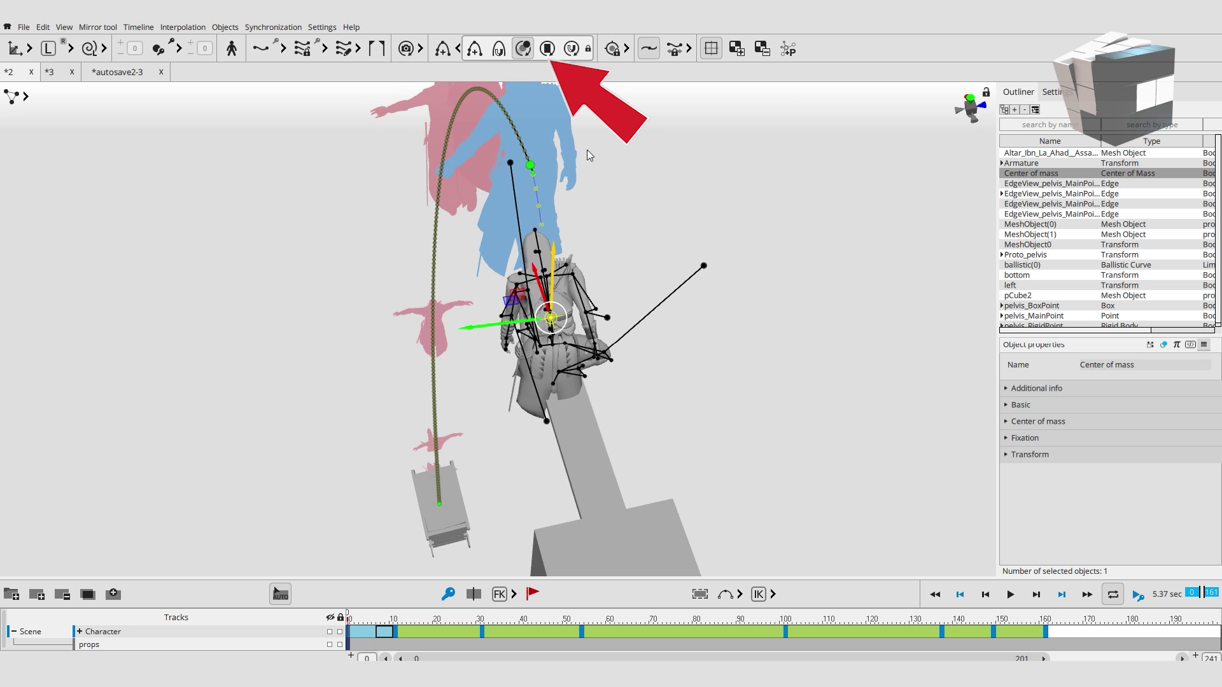
click(306, 448)
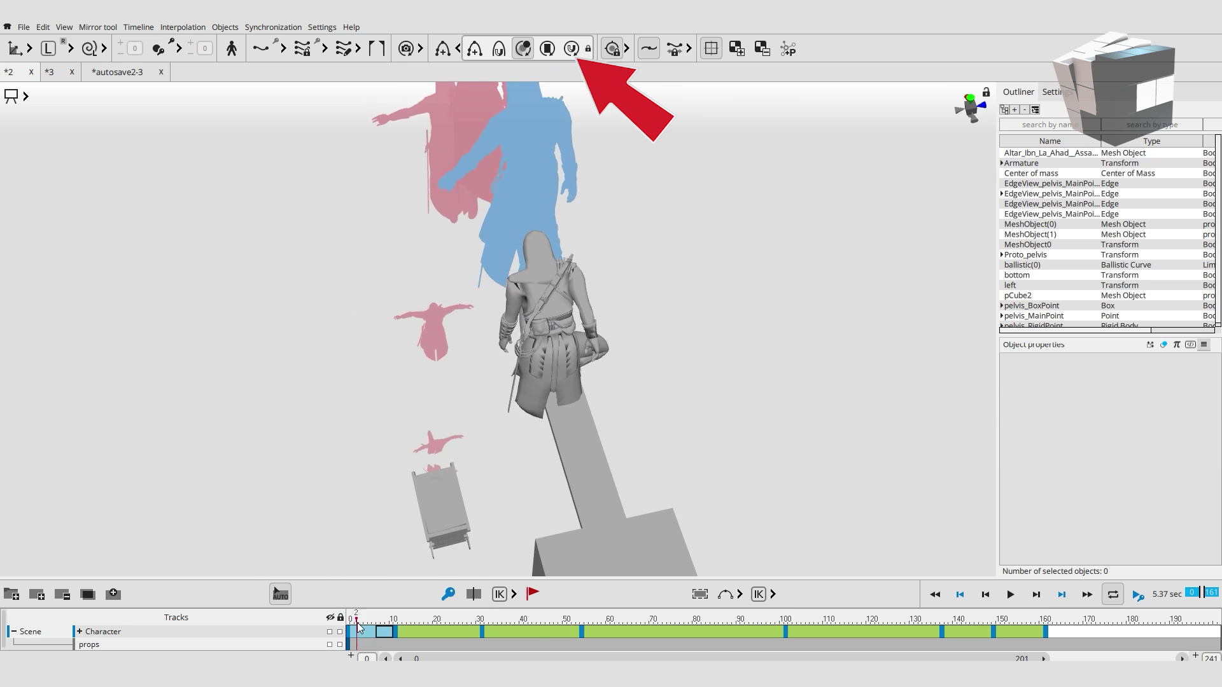
click(538, 630)
drag(539, 627, 350, 628)
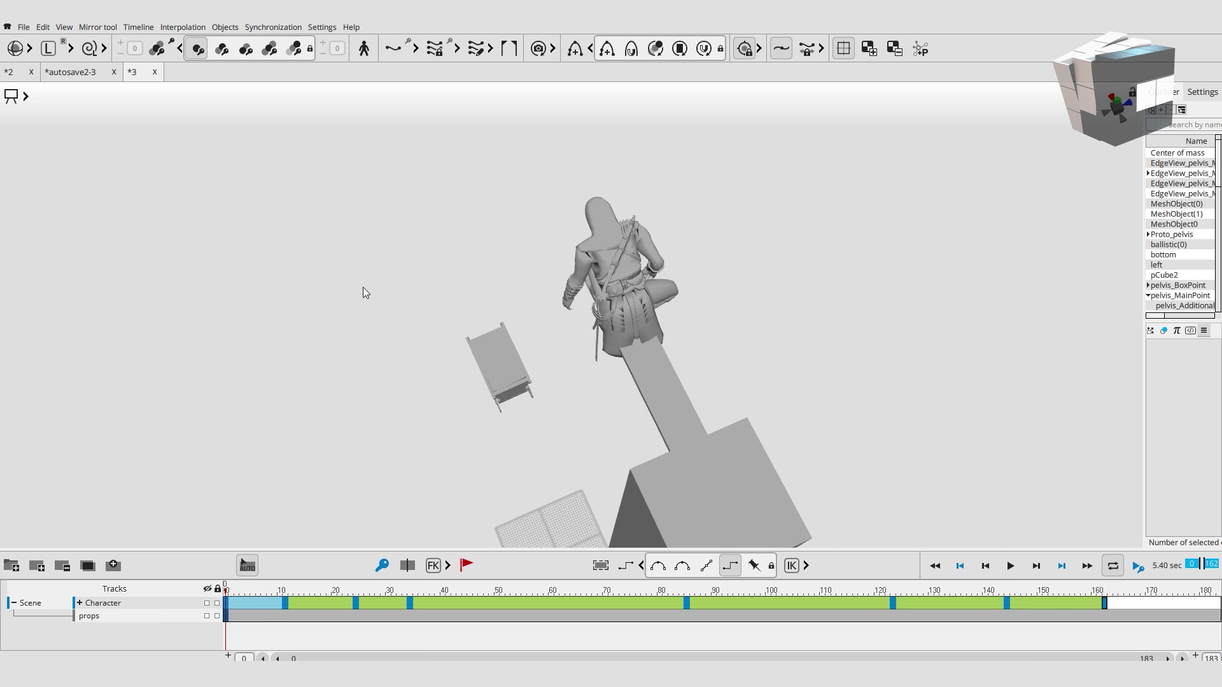
key(space)
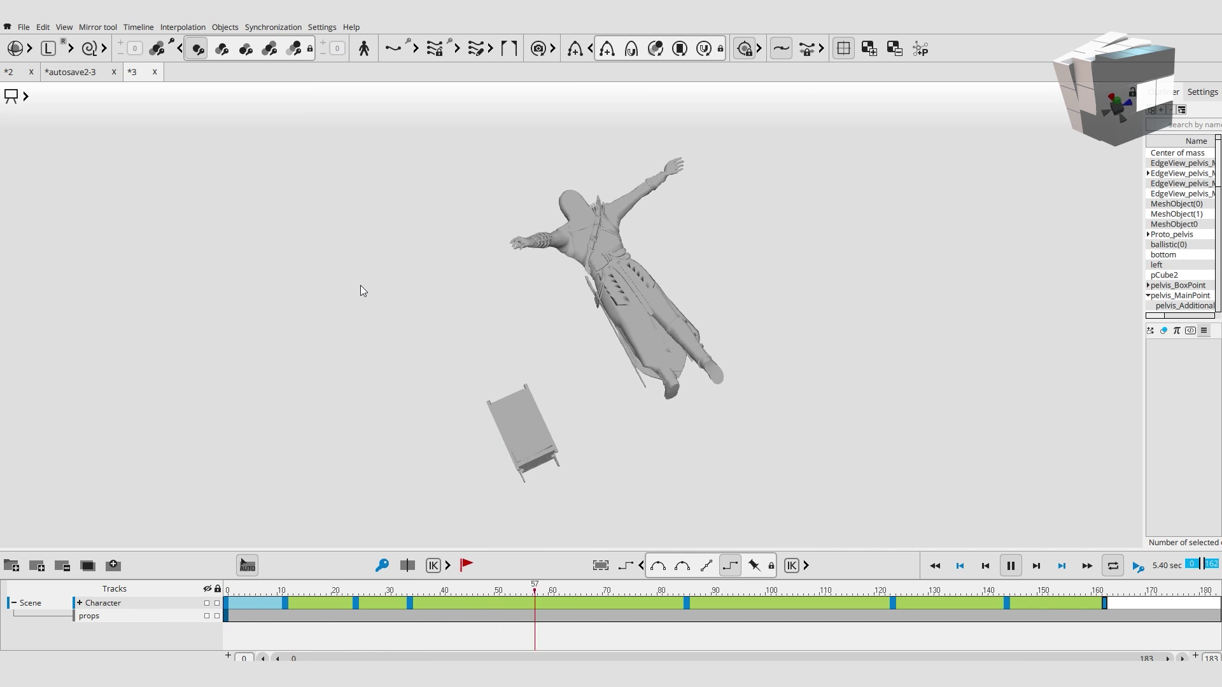